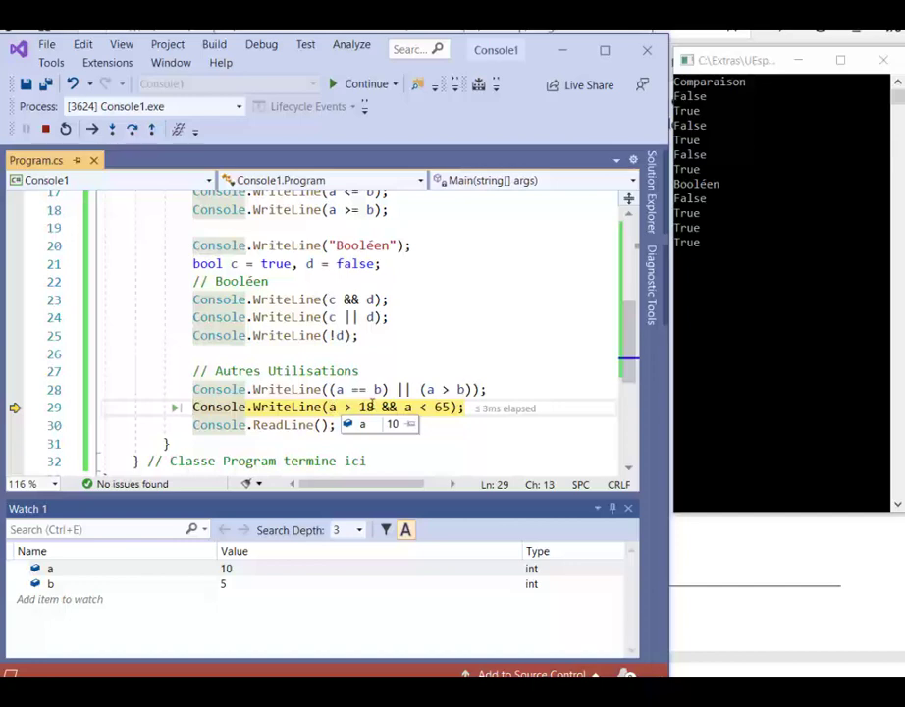
Inspect the parts of the condition a > 18 && a < 65 on line 29 and step over that line.
mouse_move(383, 407)
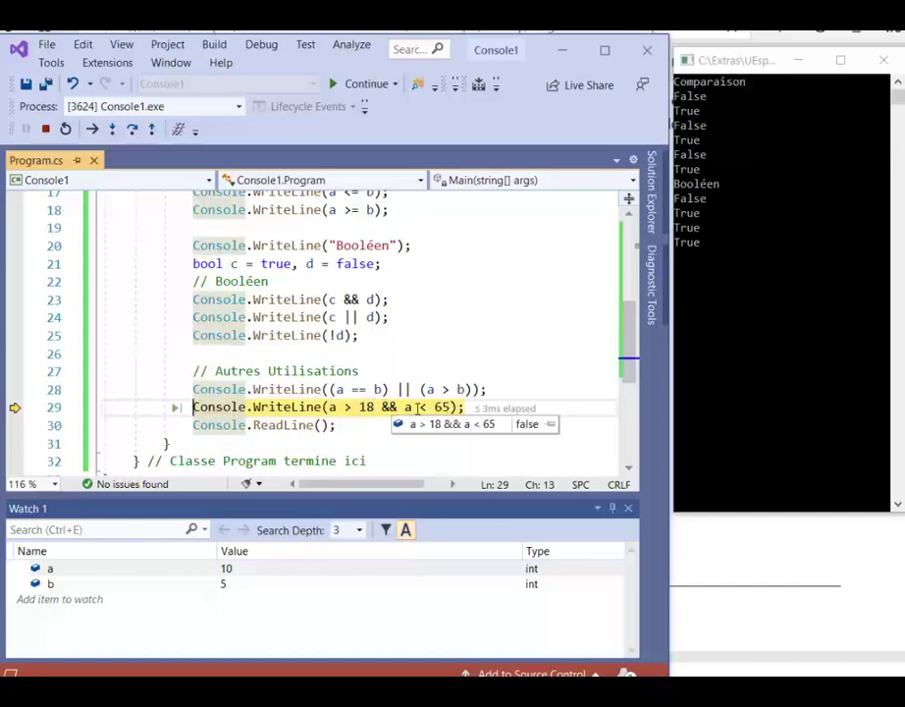
mouse_move(332, 407)
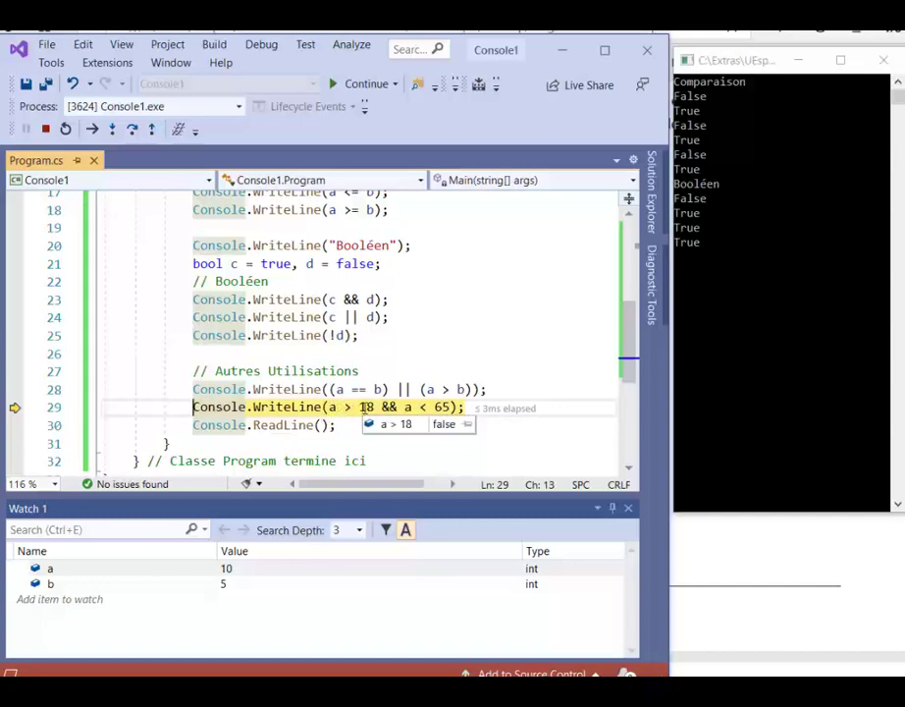
mouse_move(439, 406)
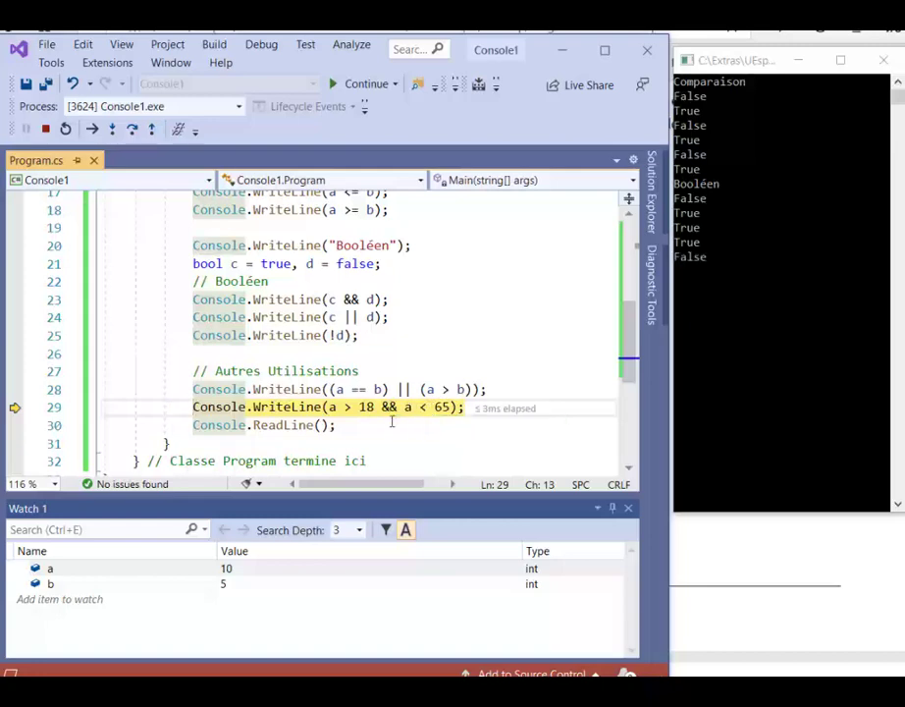
key(F10)
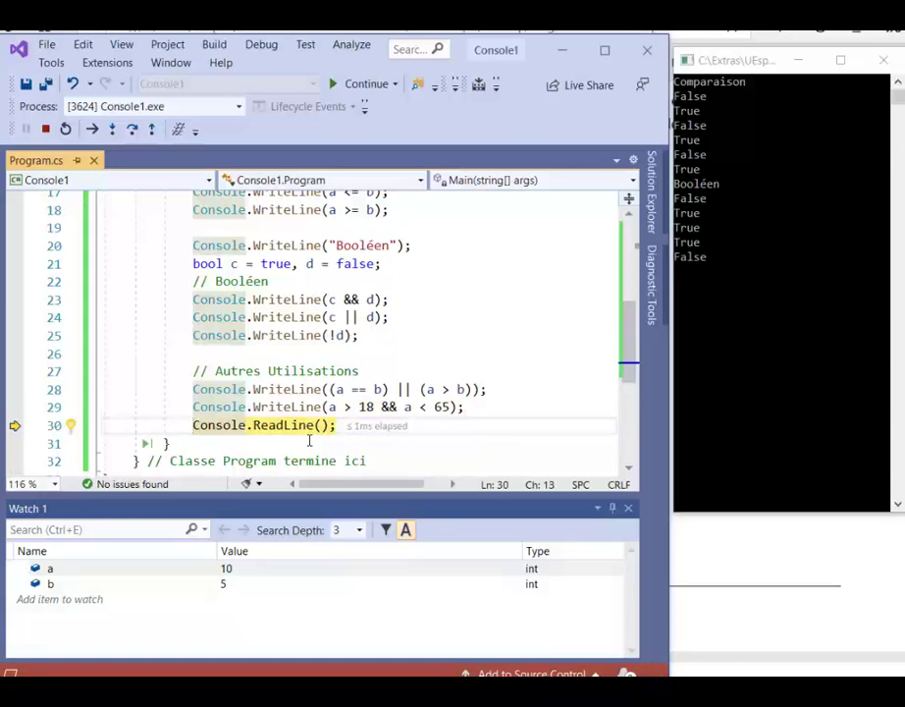
Step over the Console.ReadLine call and submit an empty line in the console so the program ends.
key(F10)
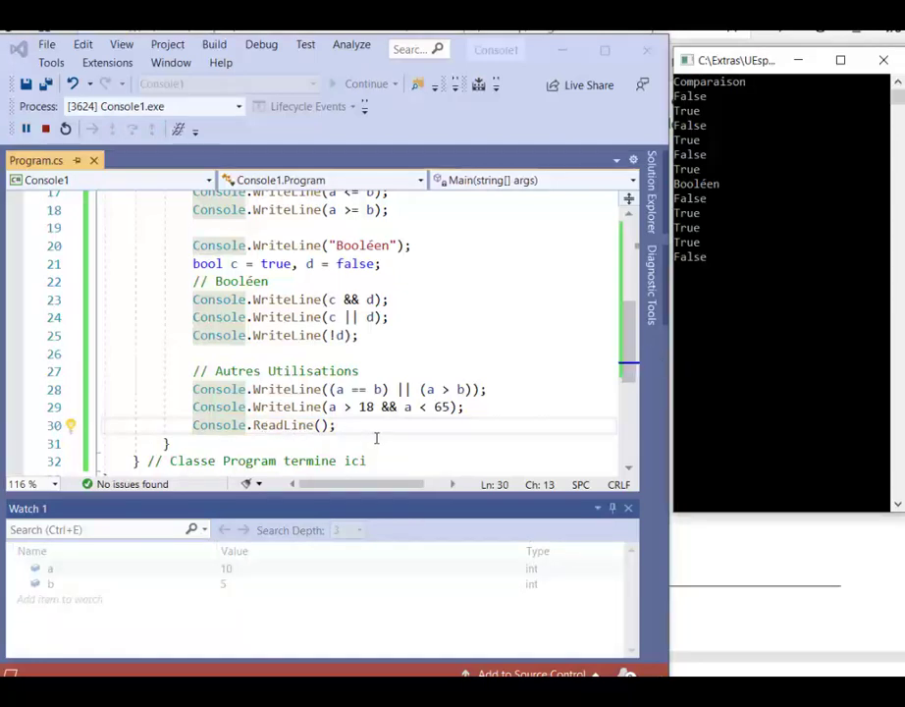
drag(336, 424, 290, 424)
click(715, 298)
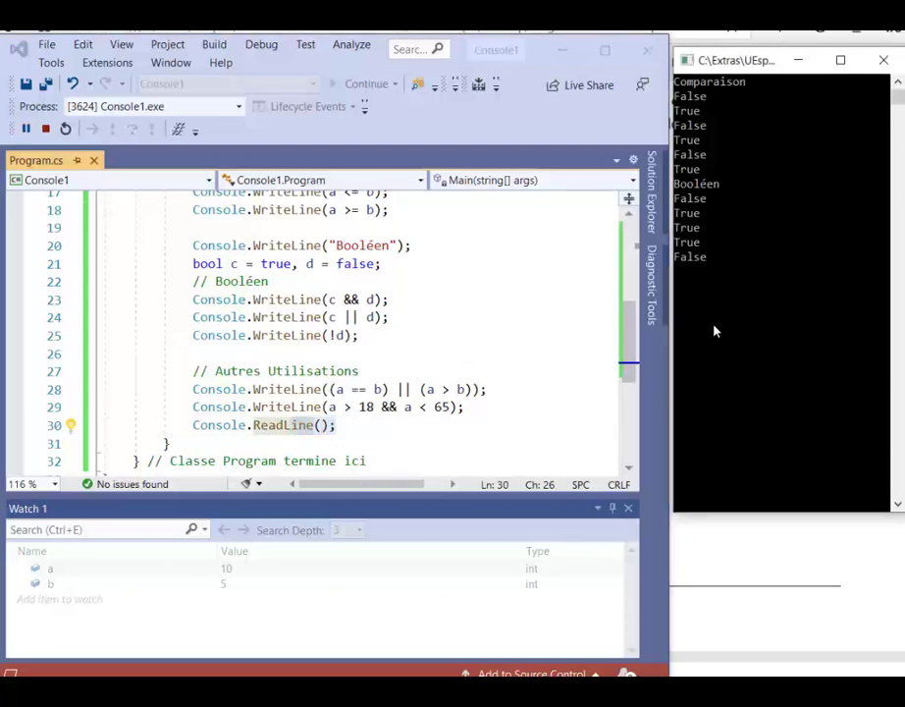
key(Return)
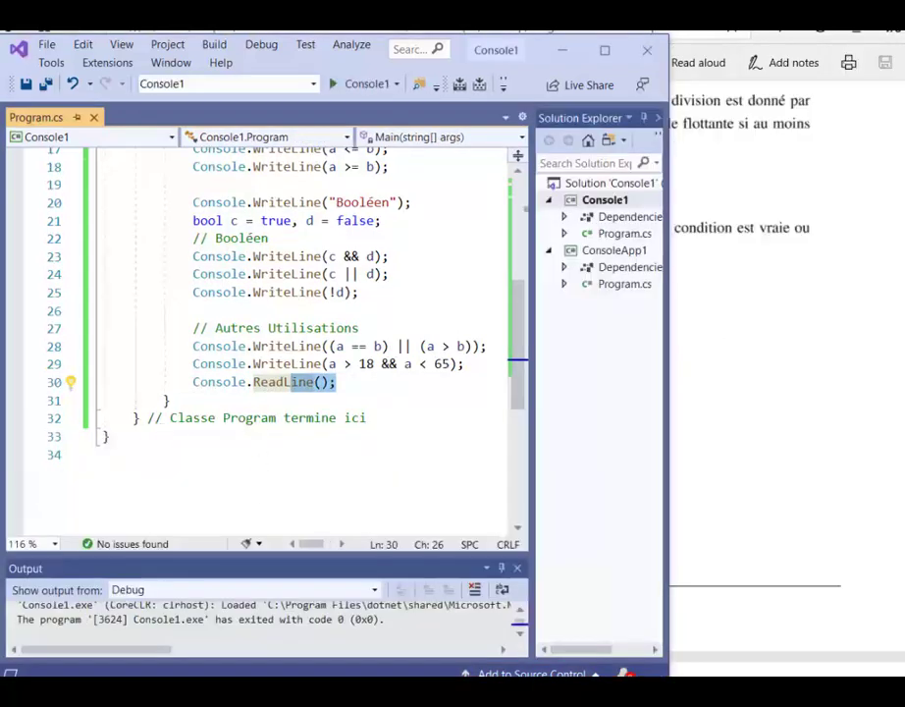
Switch to the PDF course notes and go to the bitwise operators with the 0x93 and 0x36 examples.
key(alt+Tab)
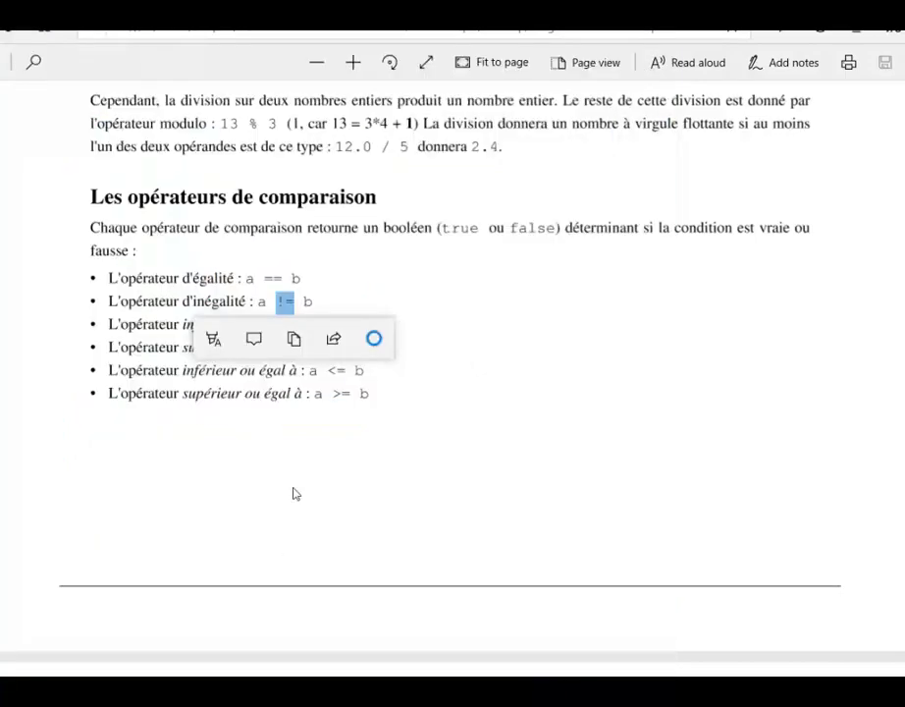
scroll(295, 489, down, 3)
scroll(295, 489, down, 10)
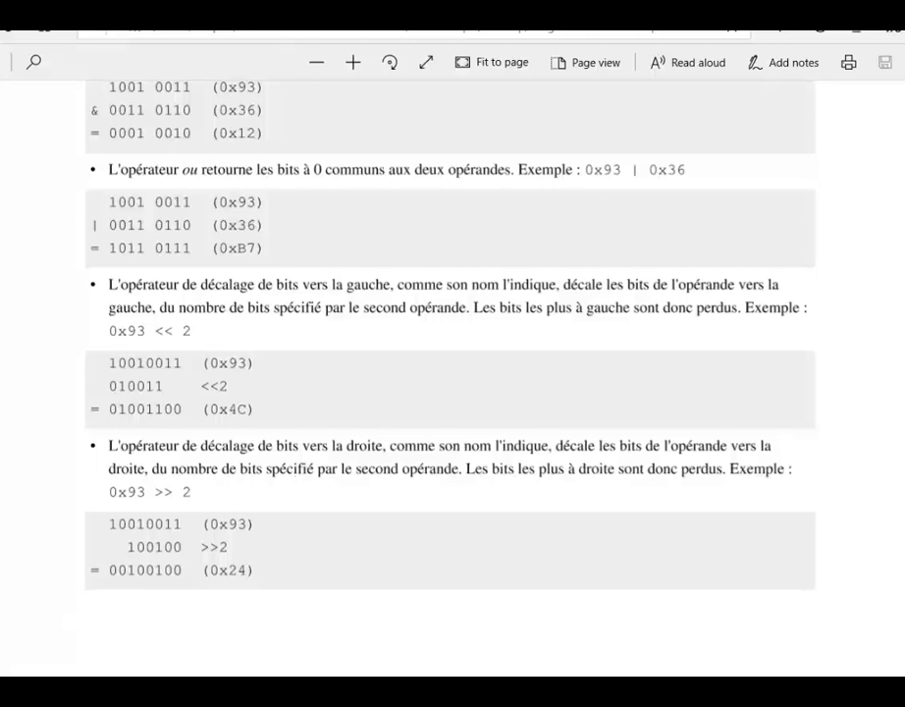
Launch Excel with a new blank workbook and move its window fully into view over the PDF.
key(super)
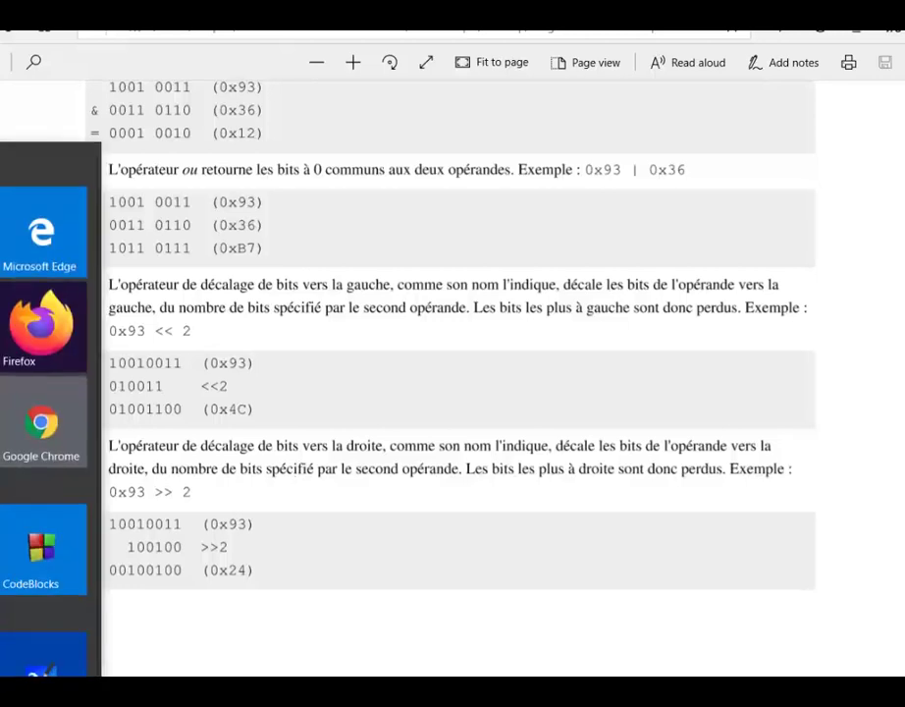
key(super)
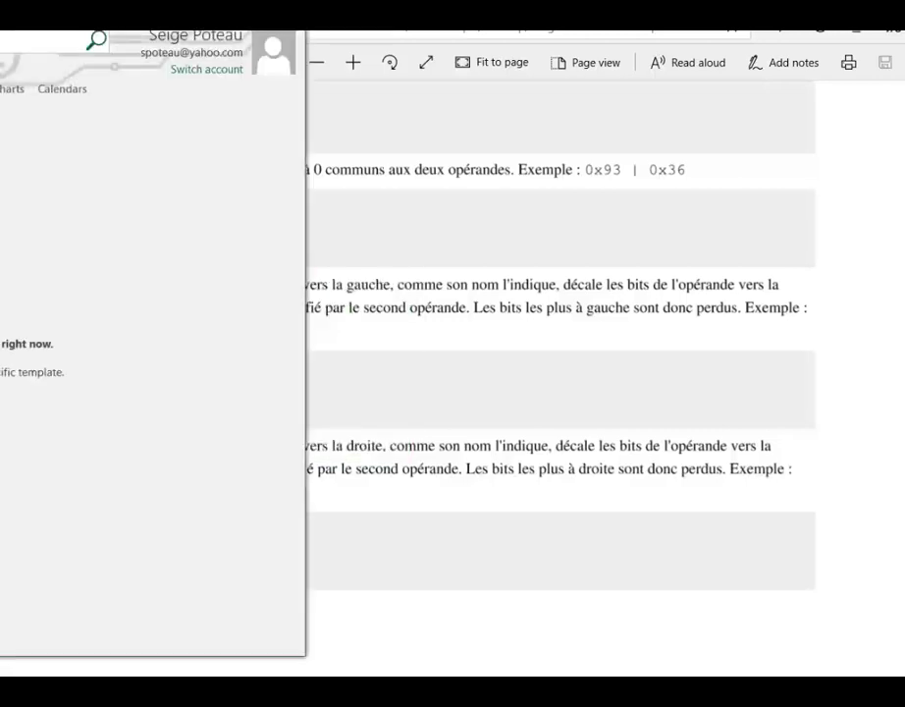
key(Return)
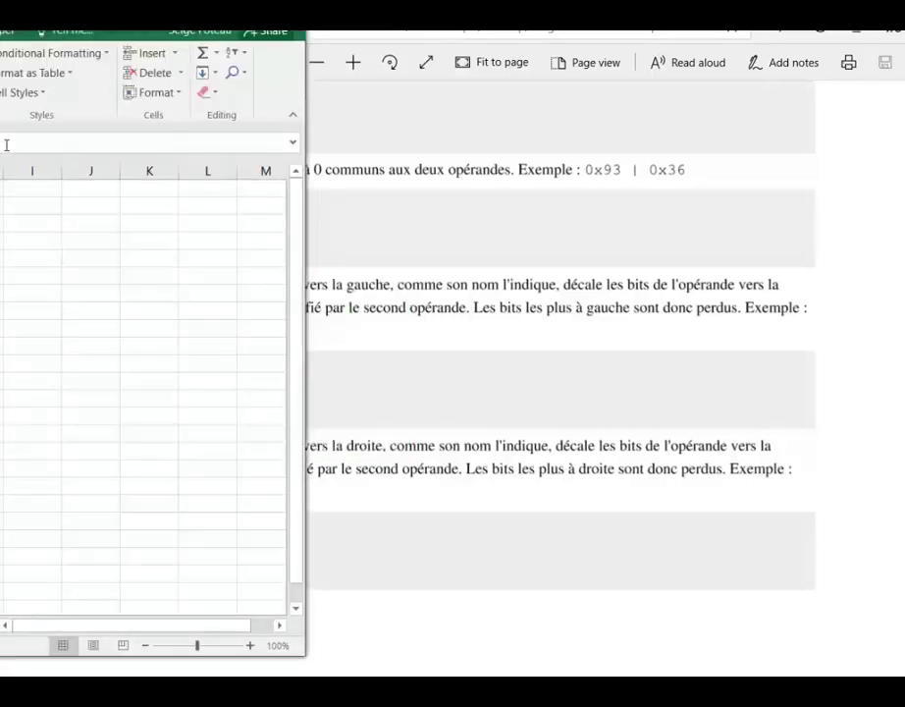
drag(33, 8, 535, 52)
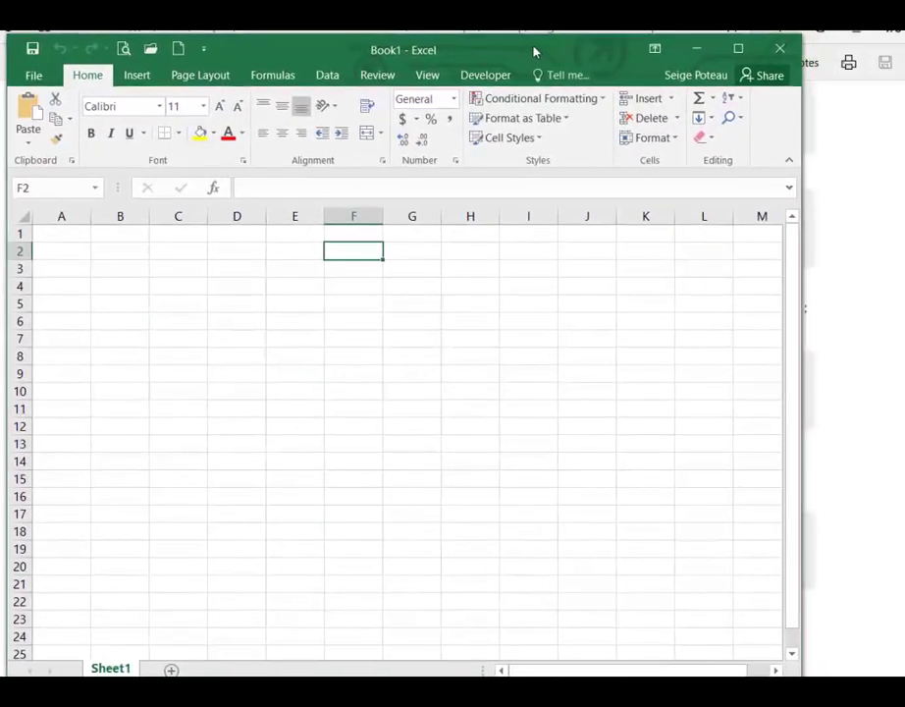
Enter Byte in cell A2, 8 Bits in B2 and the number 4 in A4.
click(72, 256)
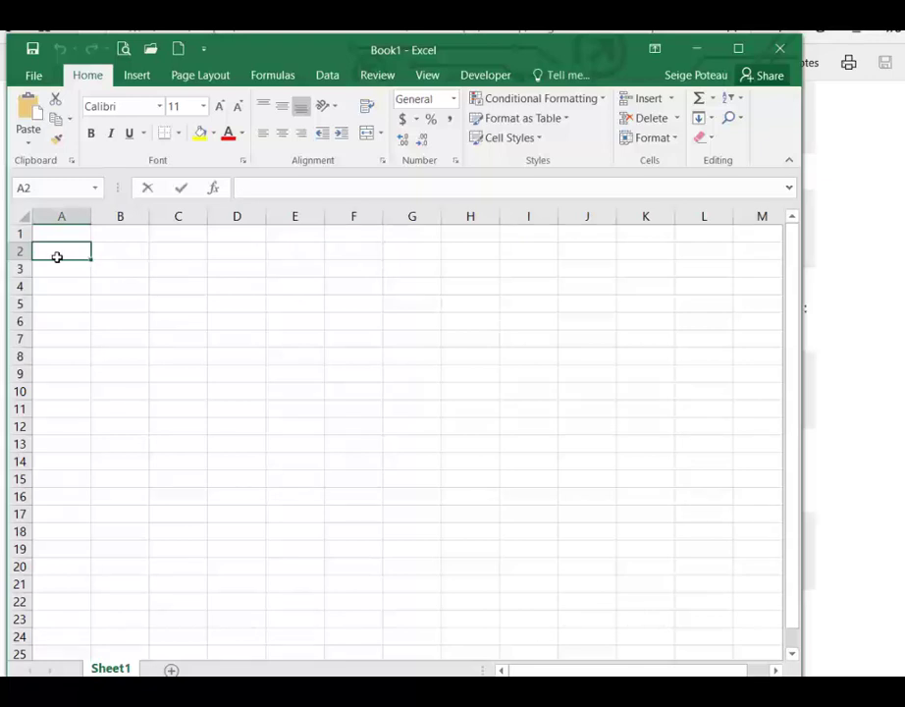
text(Byte)
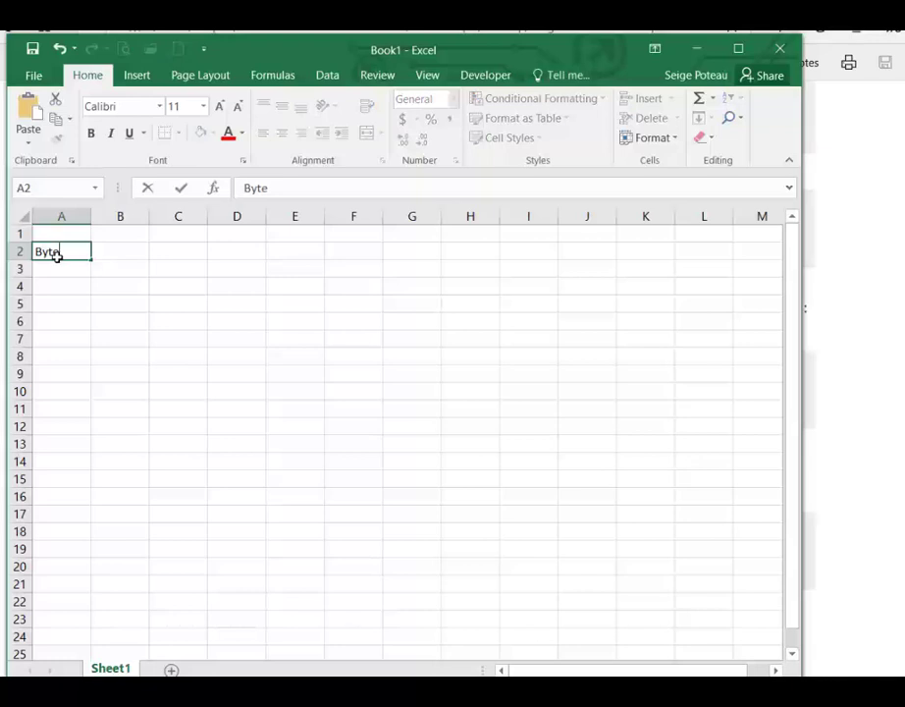
key(Tab)
text(8 Bits)
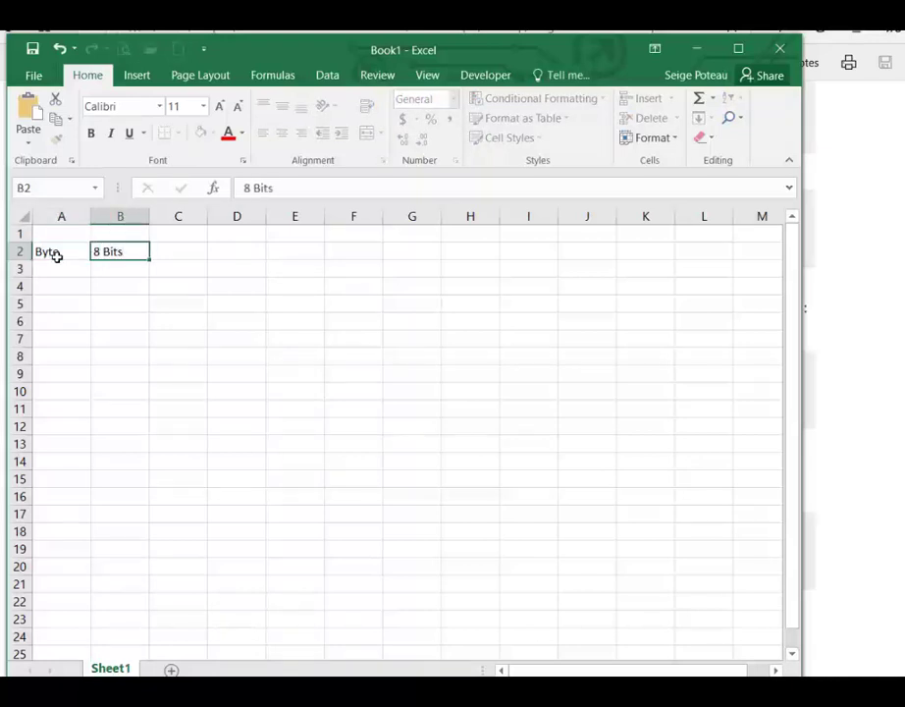
key(Return)
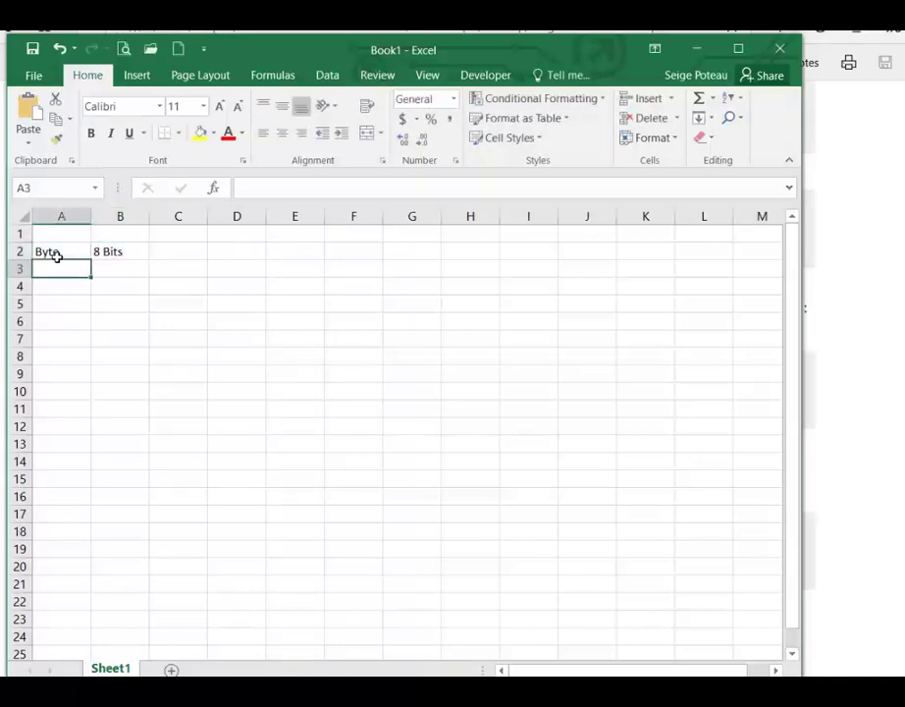
key(Return)
text(4)
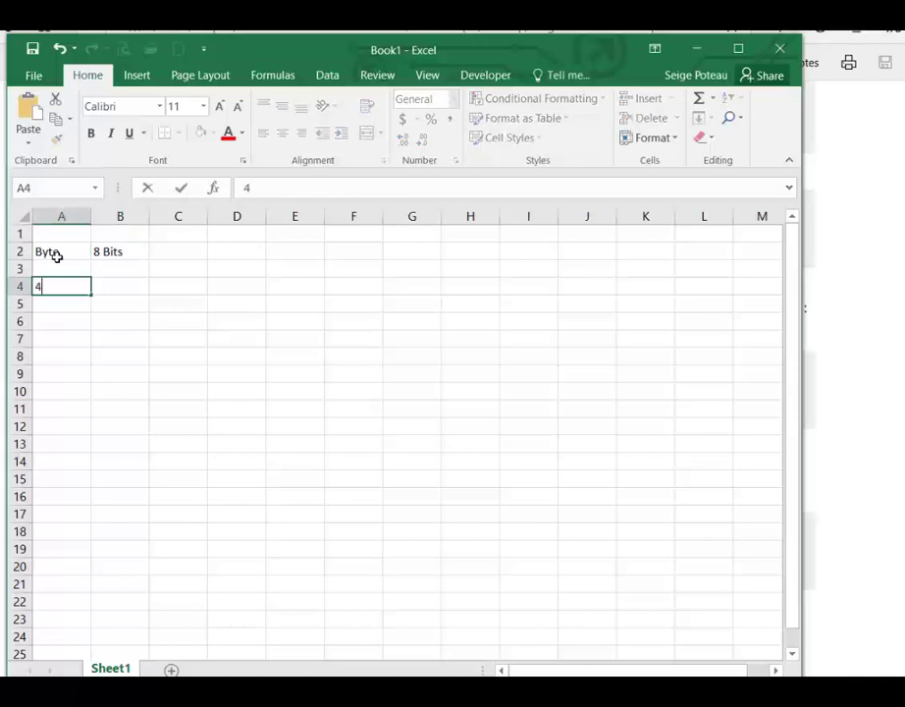
key(Tab)
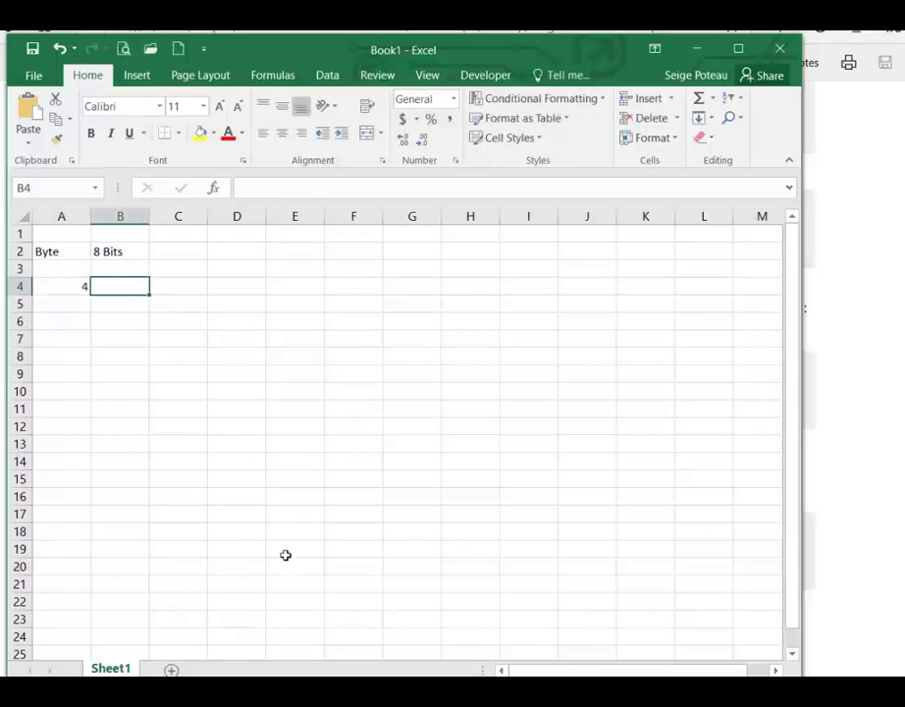
Apply all borders to cells C4:J4 to make a row of eight bit boxes.
click(166, 286)
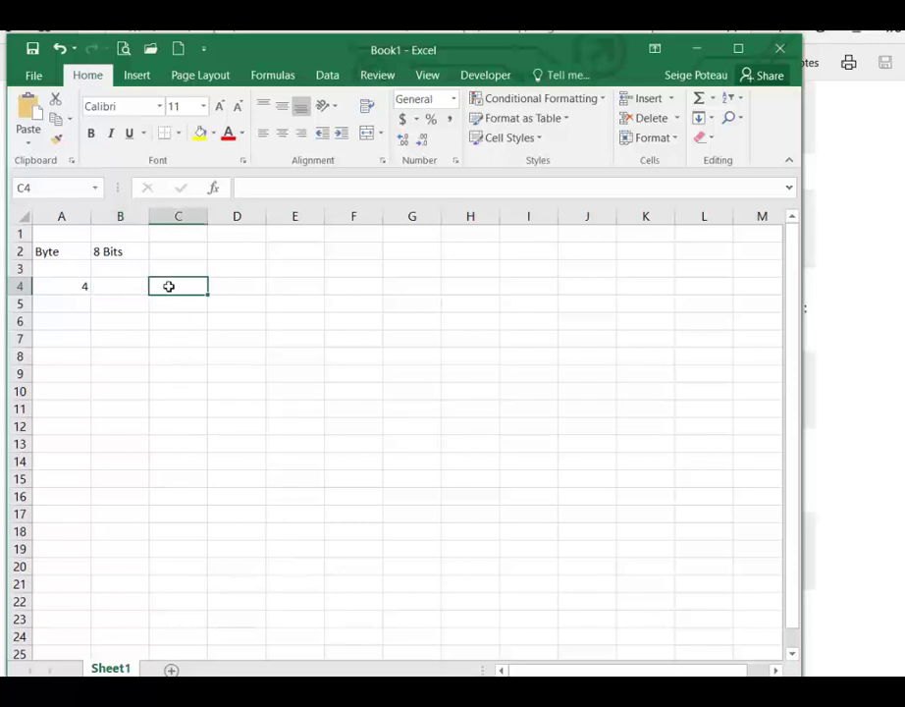
drag(173, 289, 568, 285)
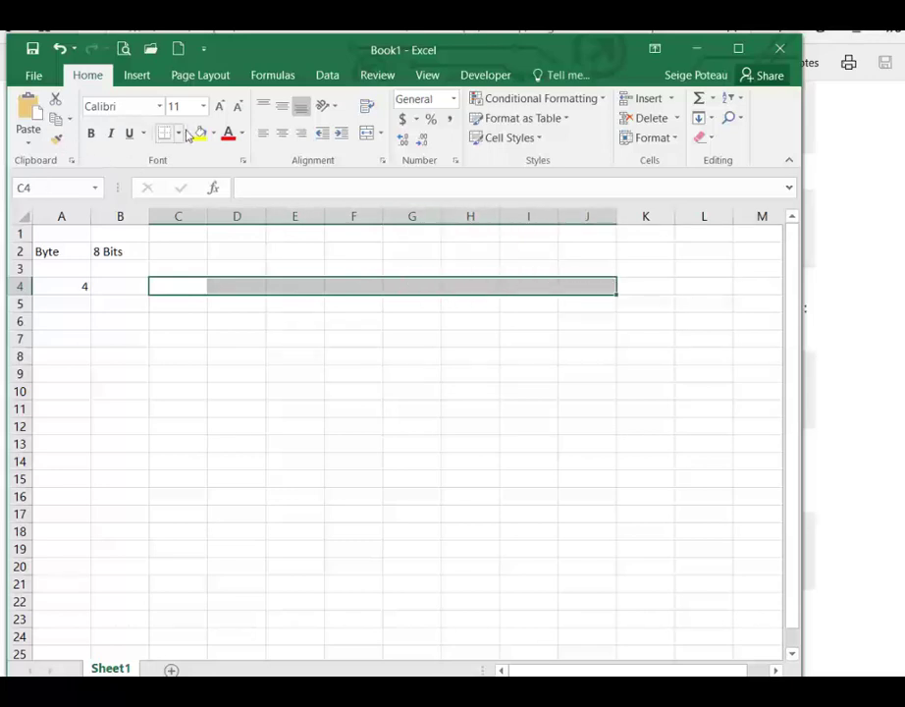
click(180, 135)
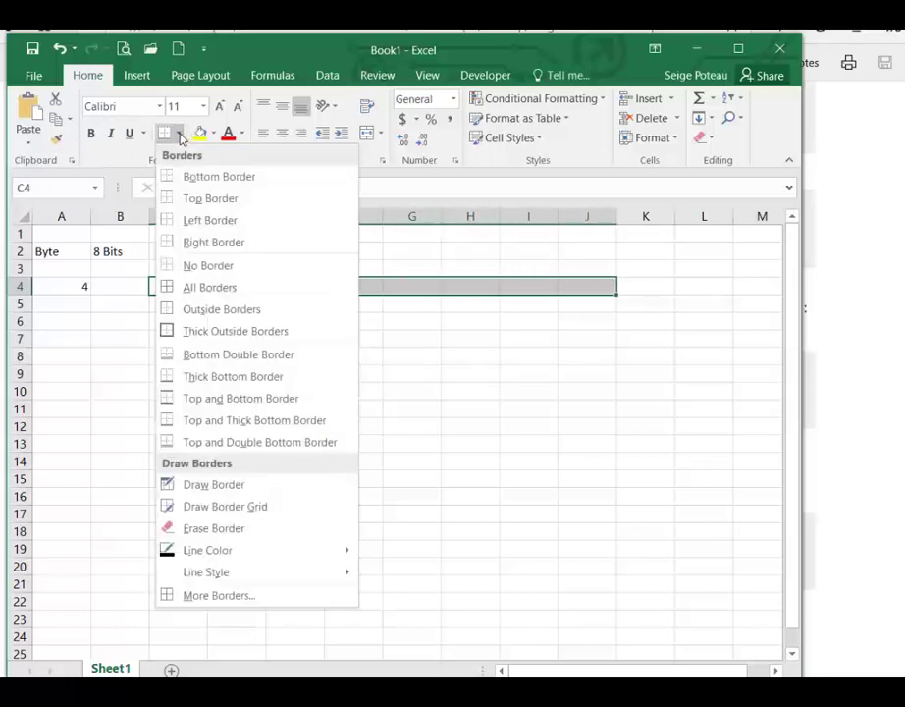
click(202, 293)
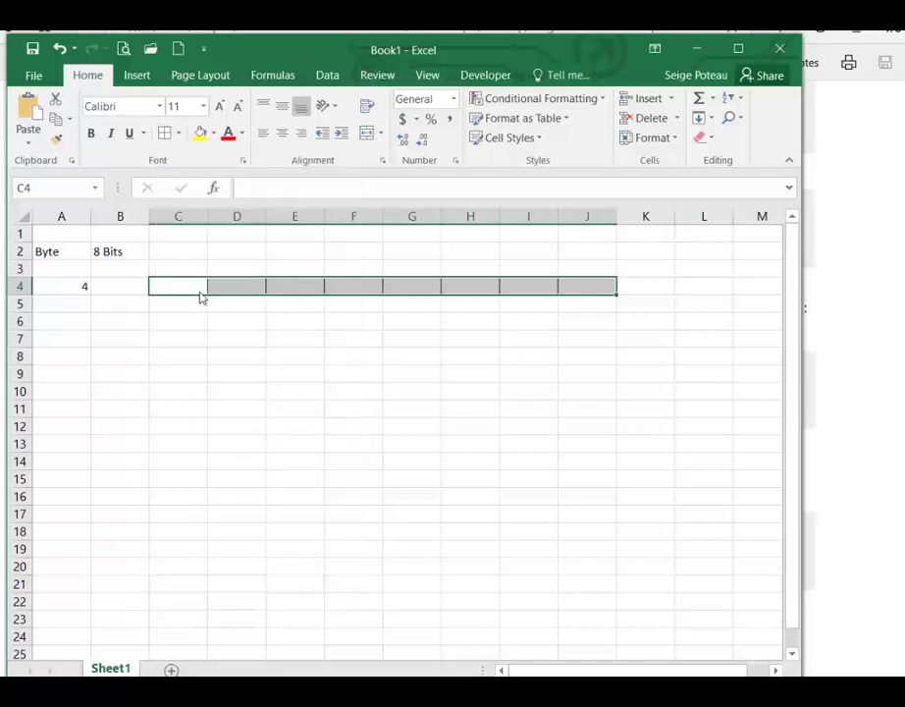
click(308, 337)
Enter 2 in cells J3 and I3 above the last two bit boxes.
click(585, 271)
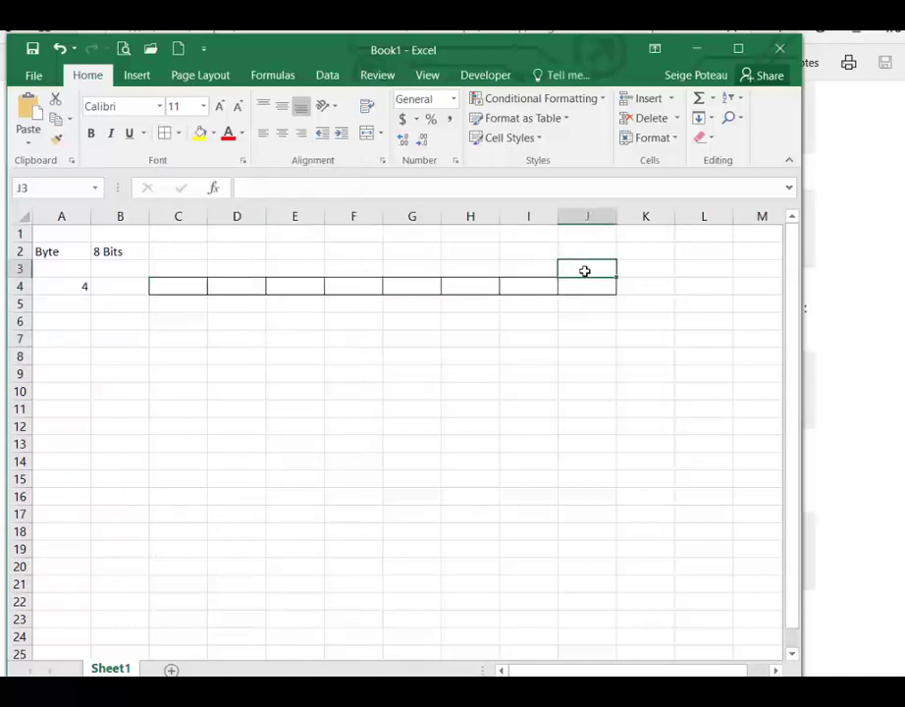
text(2)
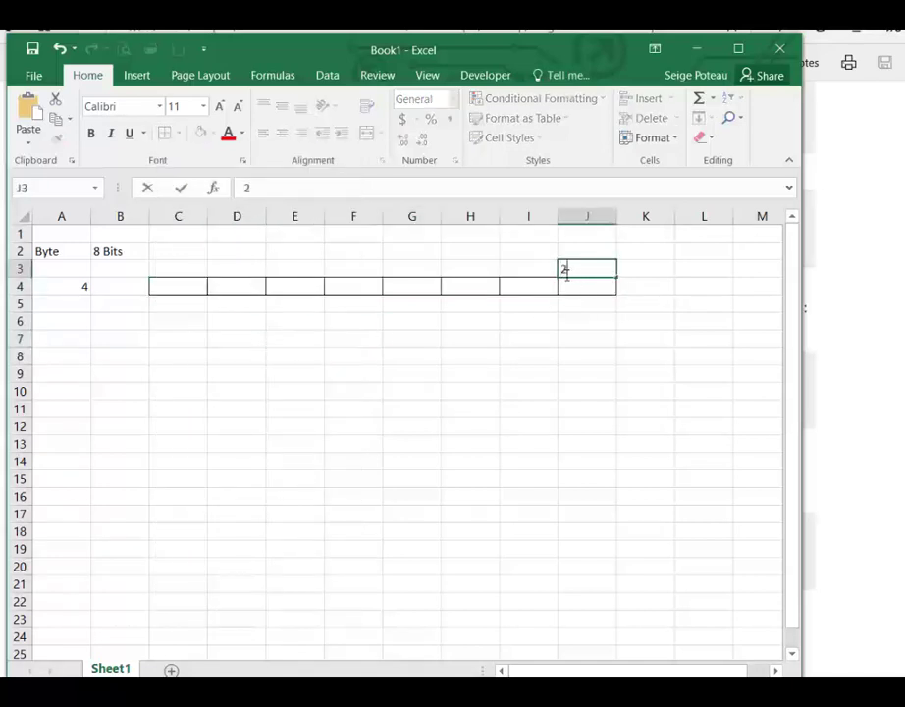
click(586, 284)
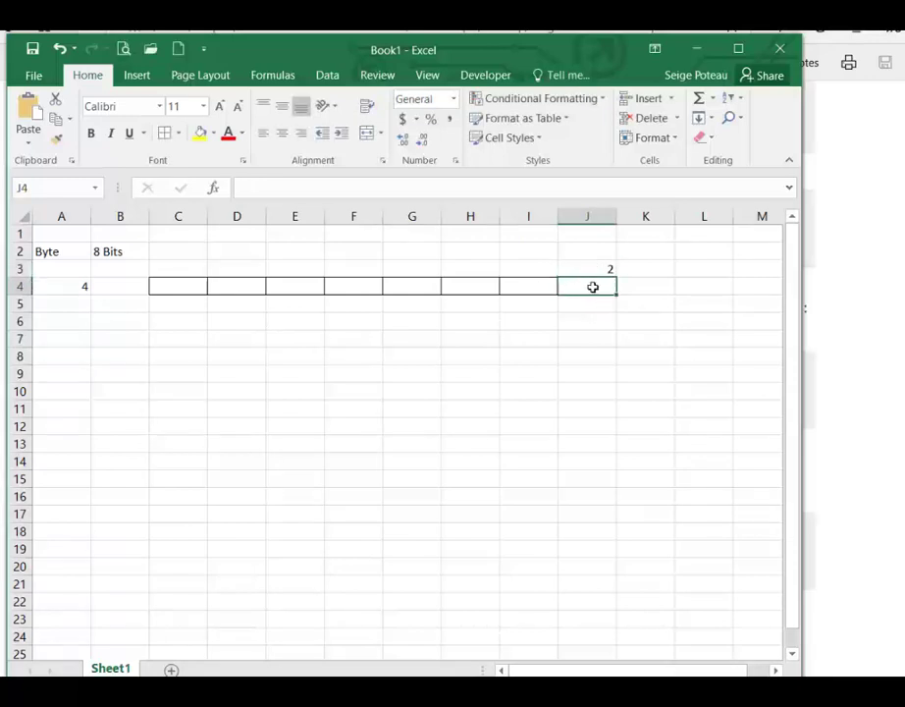
click(526, 269)
text(2)
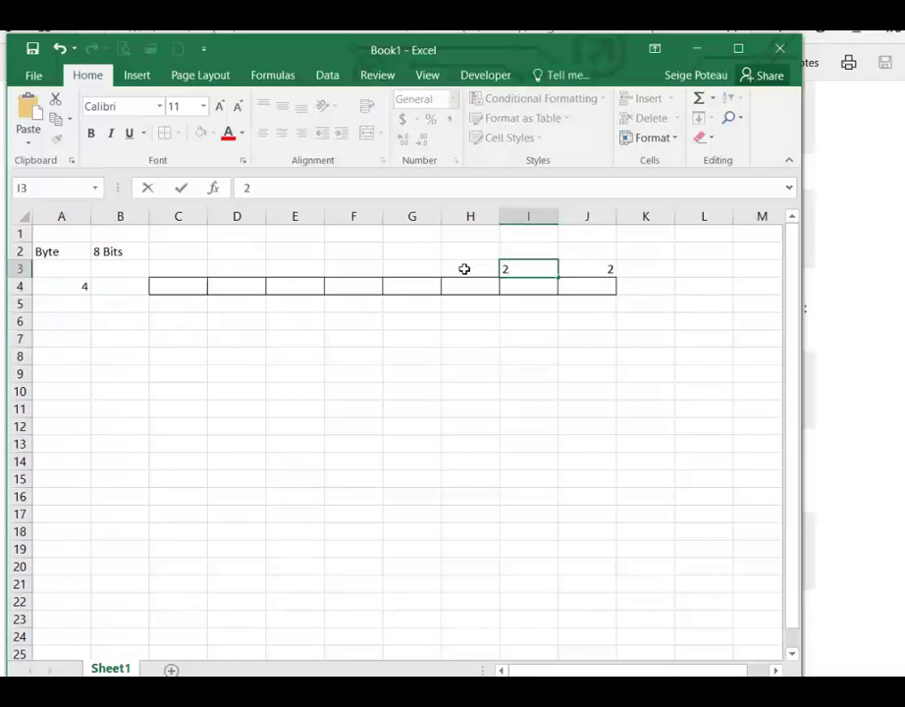
key(Tab)
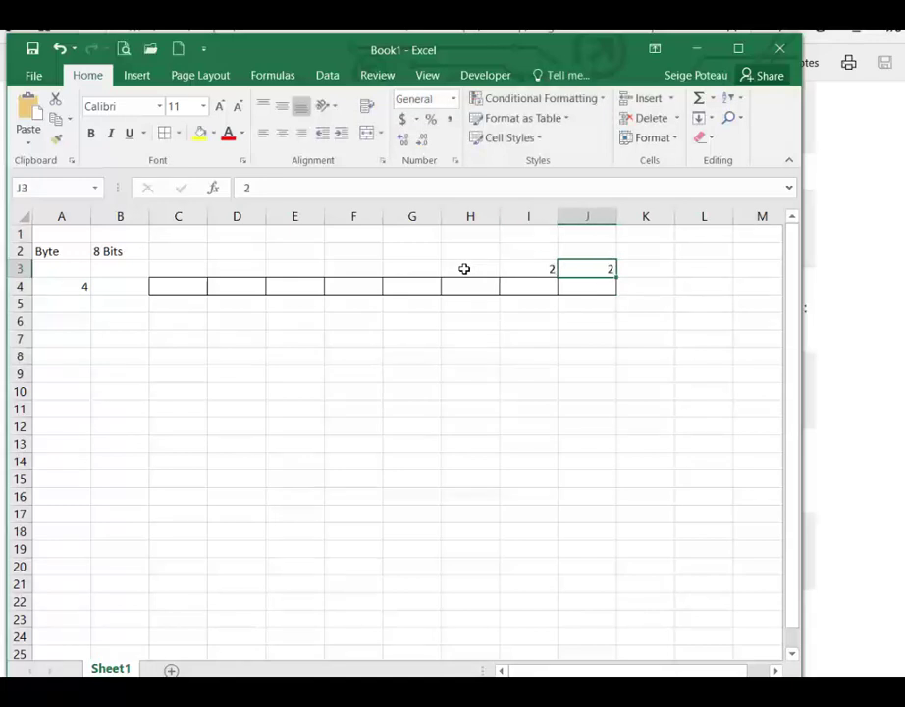
Number the bit positions above the boxes from 0 in J3 leftward to 7 in C3.
text(0)
key(Left)
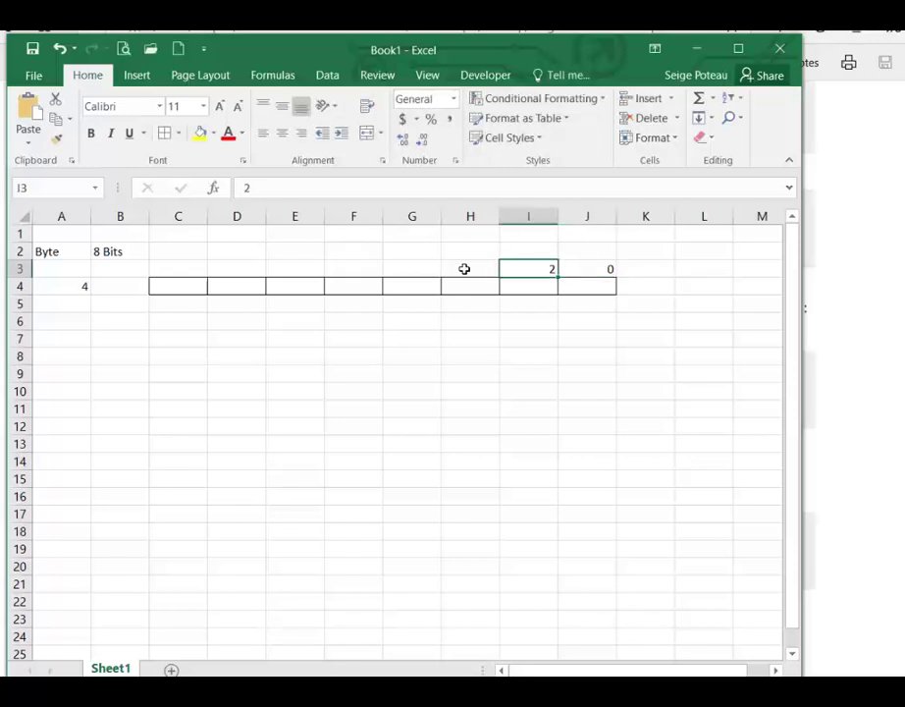
text(1)
key(Left)
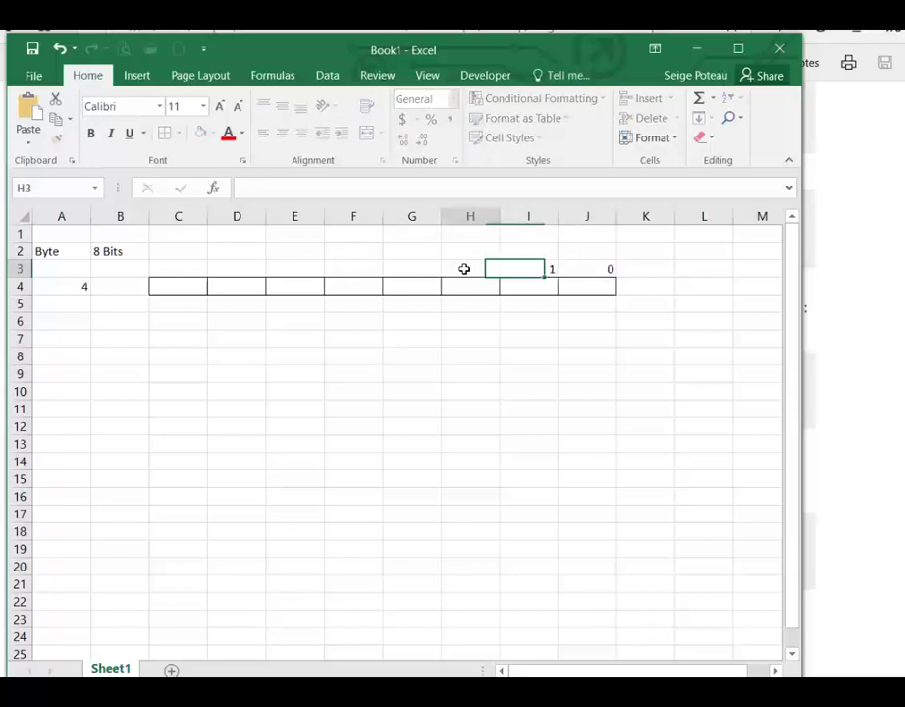
text(2)
key(Left)
text(3)
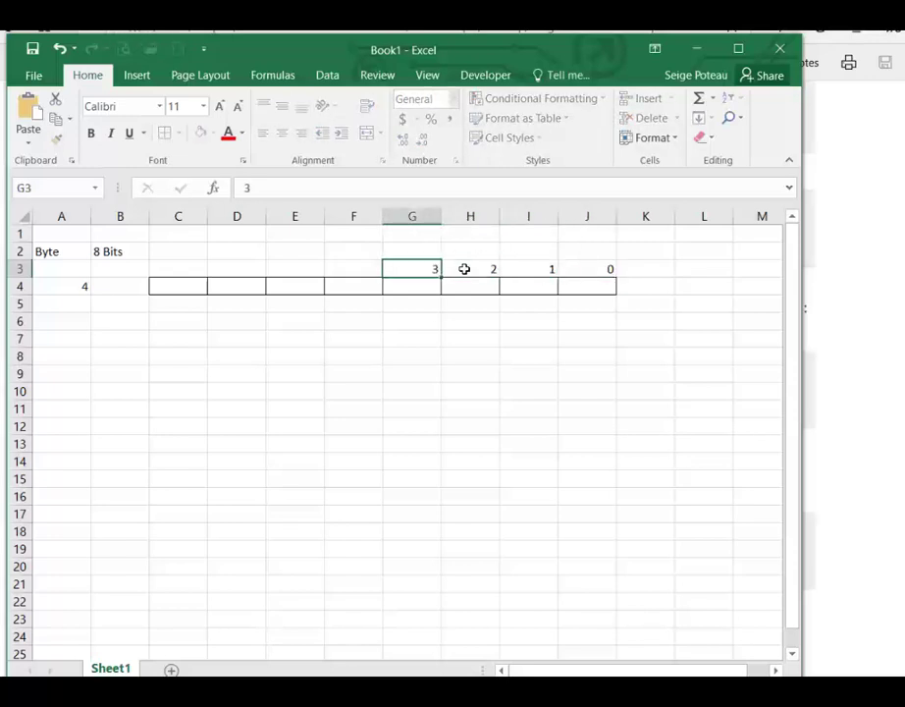
key(Left)
text(4)
key(Left)
text(5)
key(Left)
text(6)
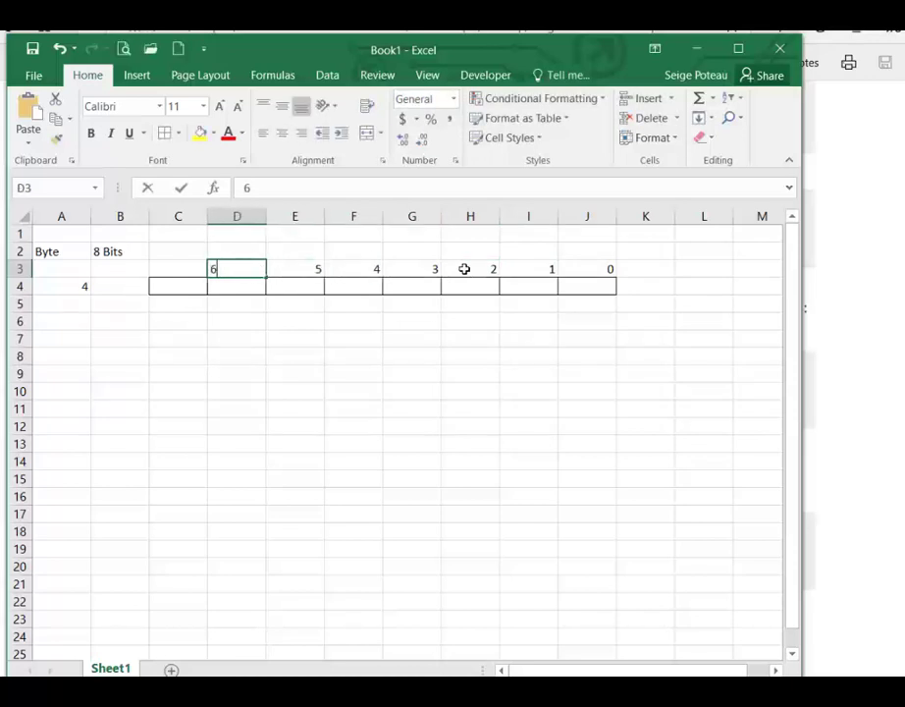
key(Left)
text(7)
key(Return)
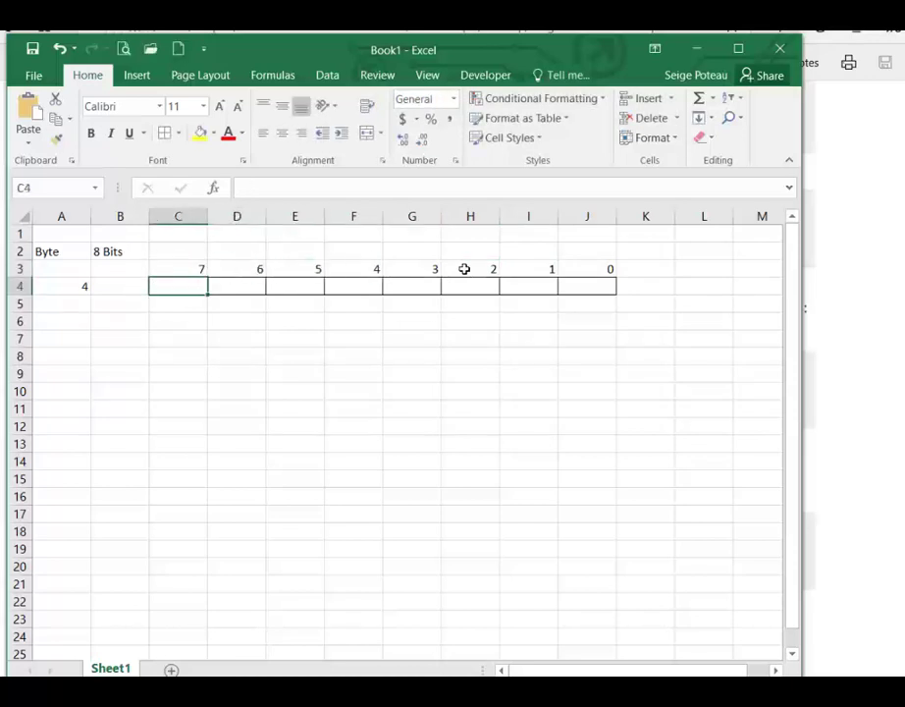
Enter the place values 1, 2, 3, 8, 16, 32, 64 and 128 below the bit boxes from J5 leftward to C5.
key(Down)
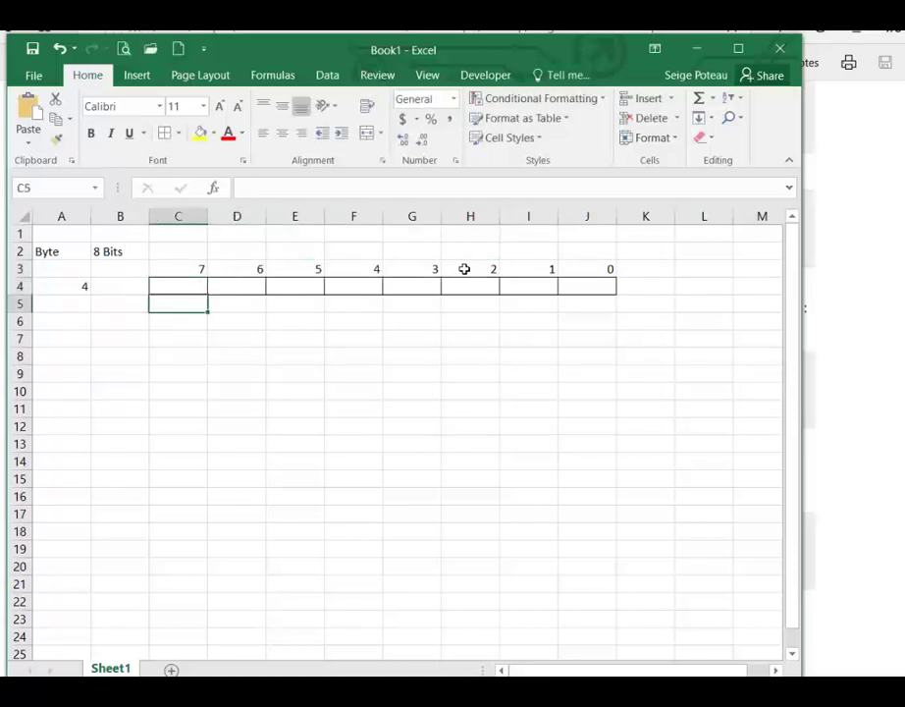
click(589, 307)
text(1)
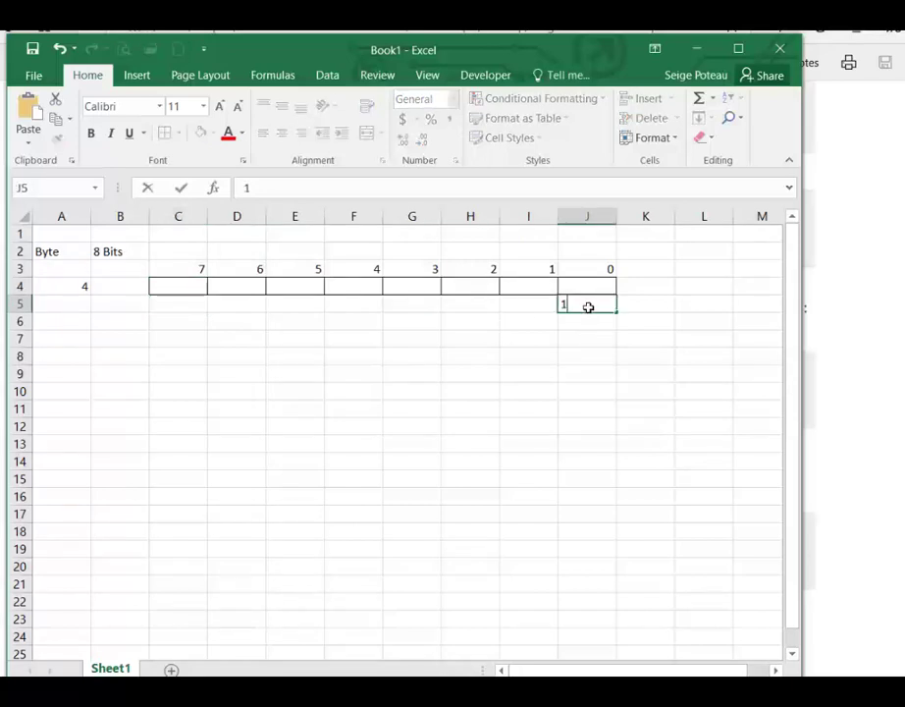
key(Left)
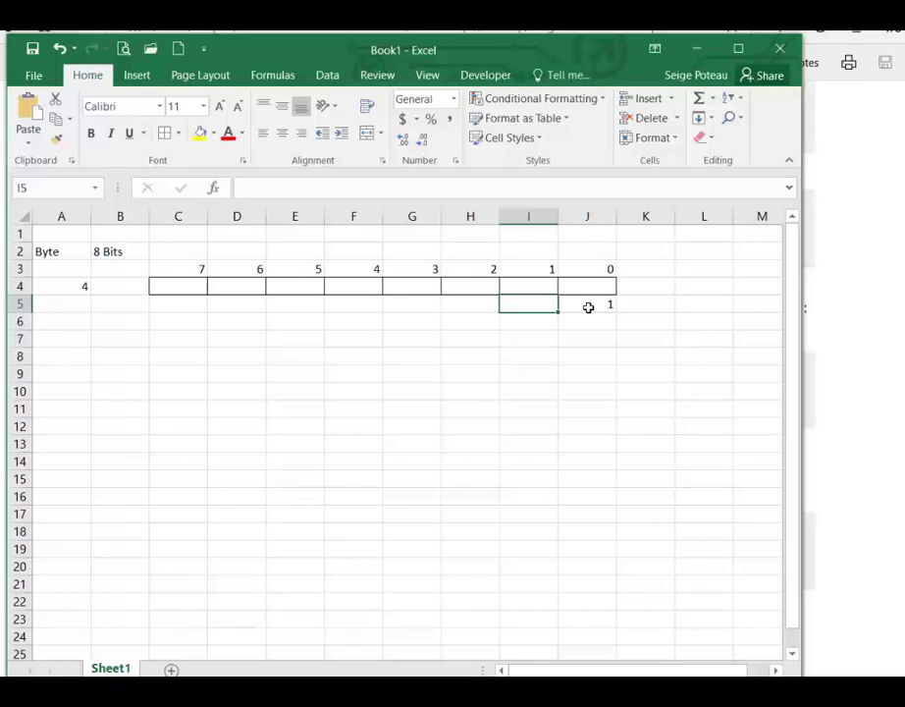
text(2)
key(Left)
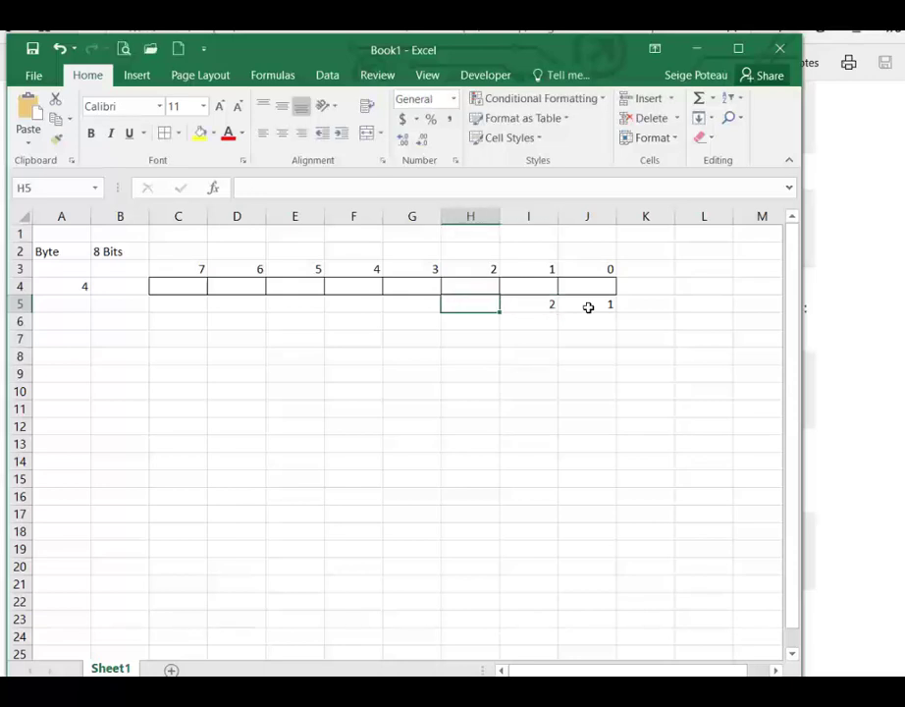
text(3)
key(Left)
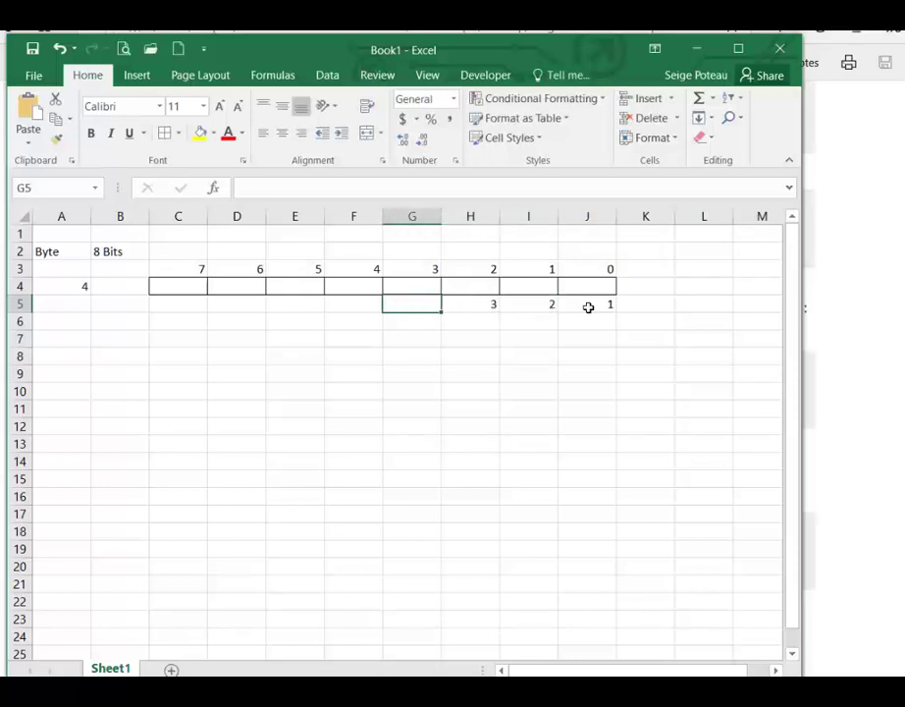
text(8)
key(Left)
text(1)
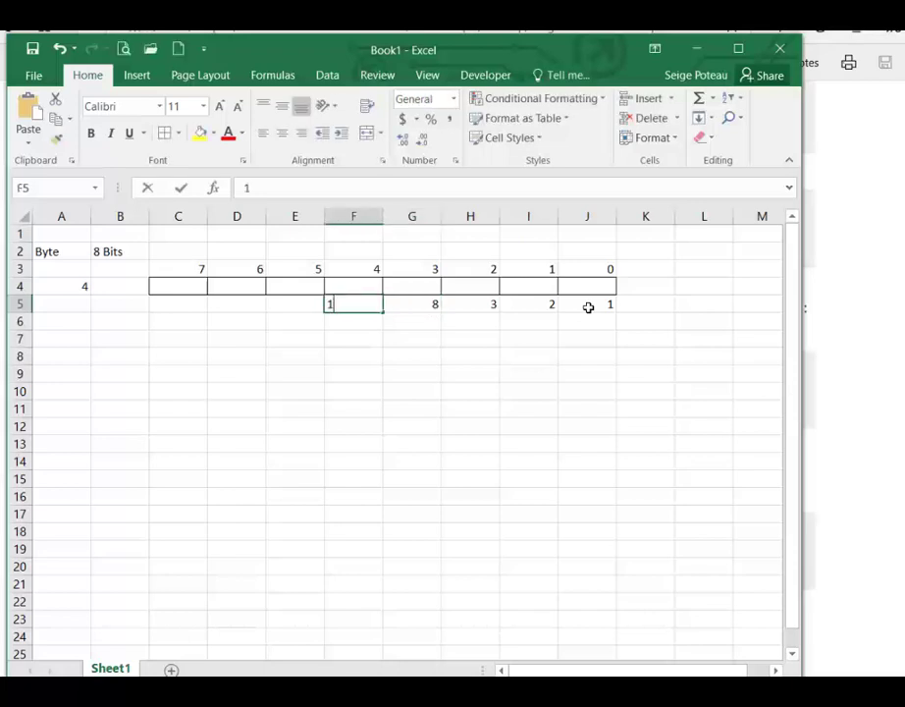
text(6)
key(Left)
text(32)
key(Left)
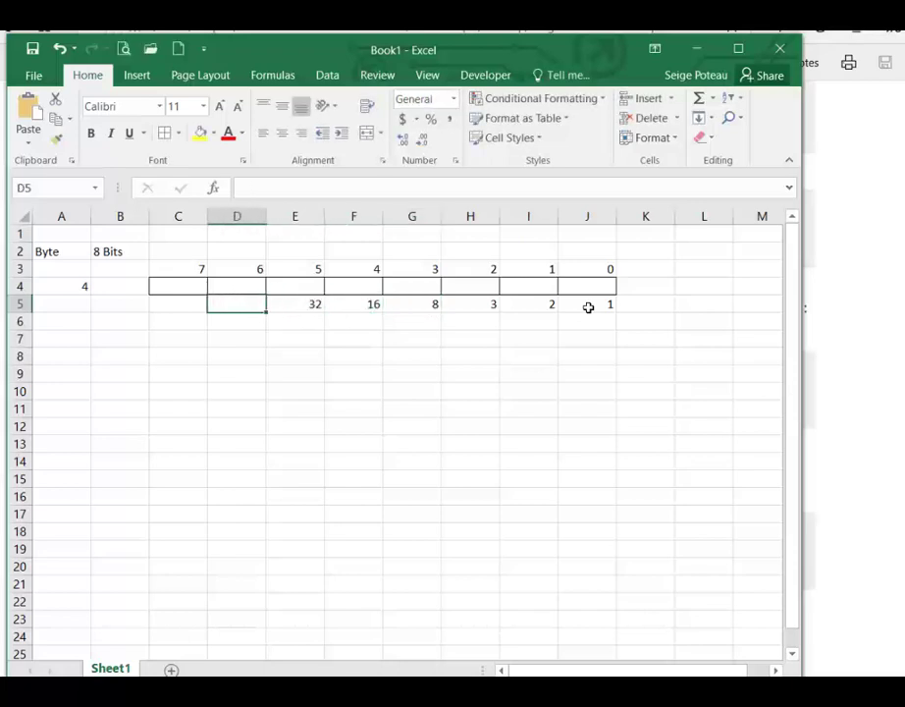
text(64)
key(Left)
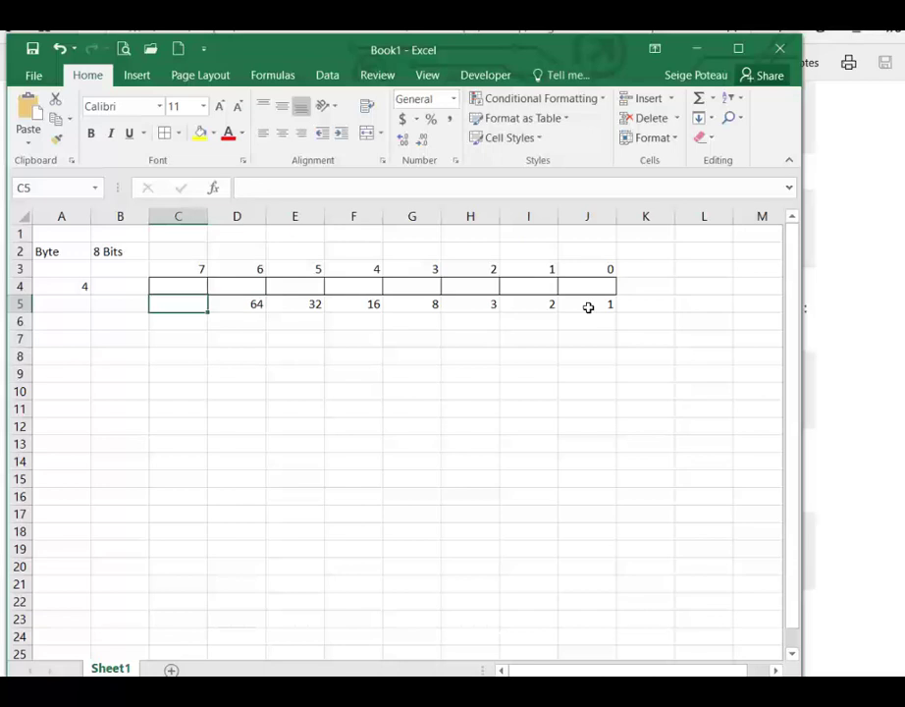
text(128)
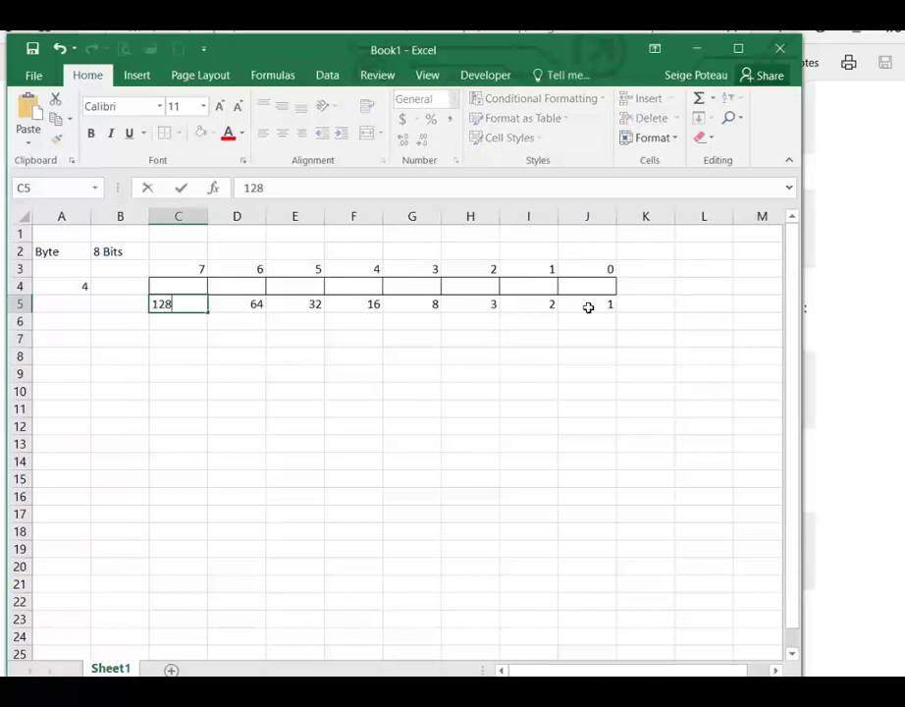
key(Return)
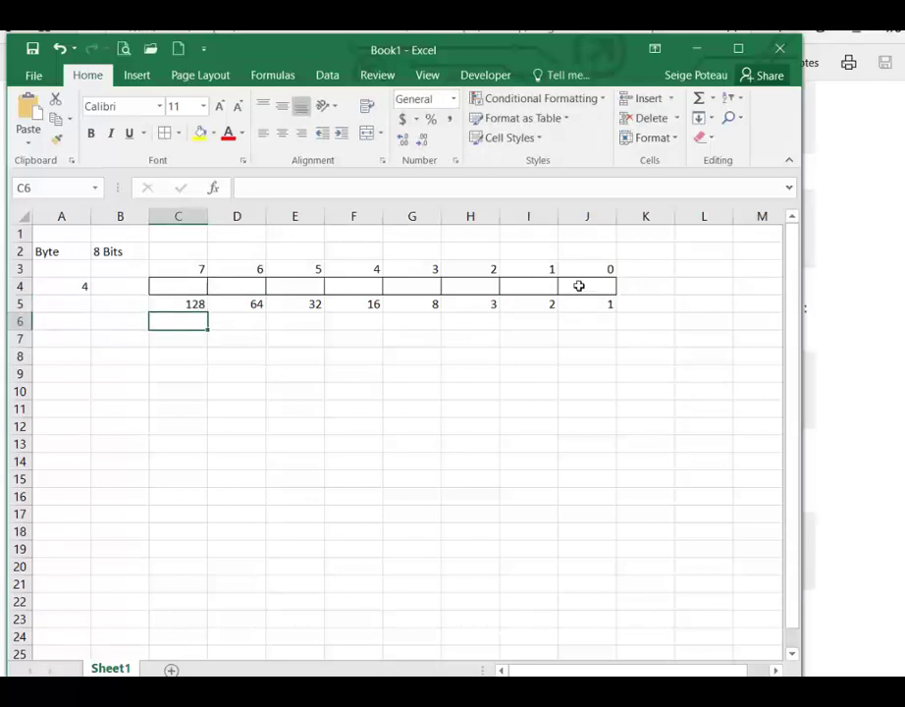
Enter bit value 0 in J4 and 1 in I4.
click(580, 286)
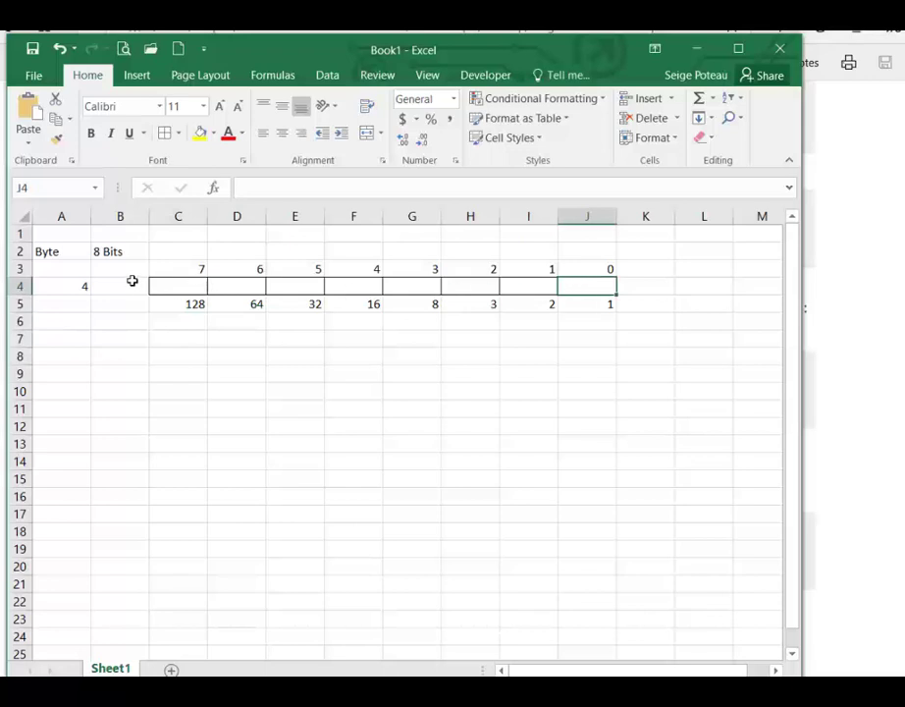
text(0)
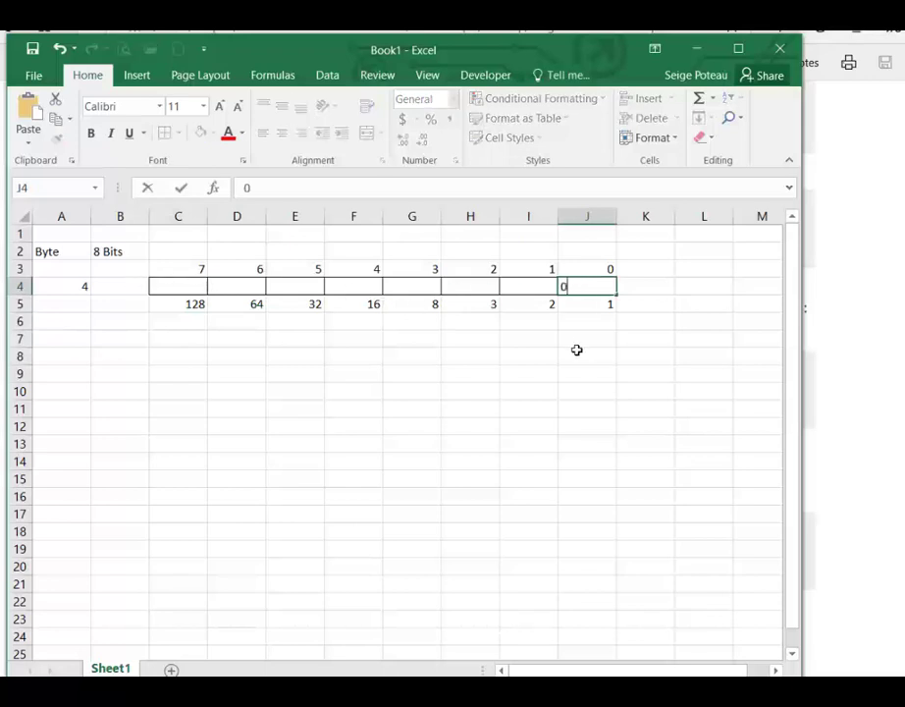
click(530, 284)
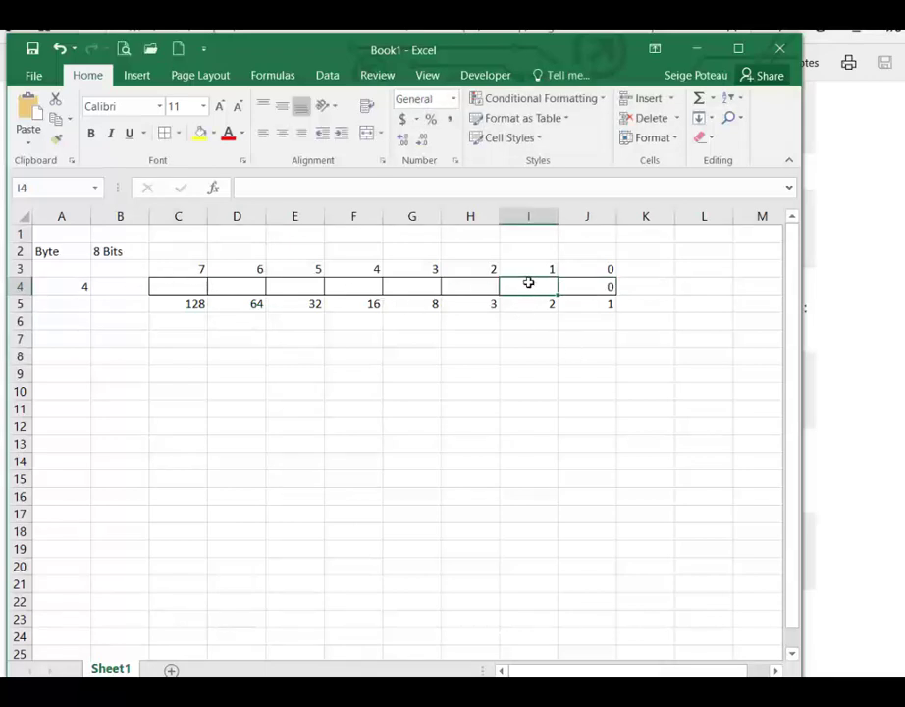
text(1)
click(542, 339)
click(539, 358)
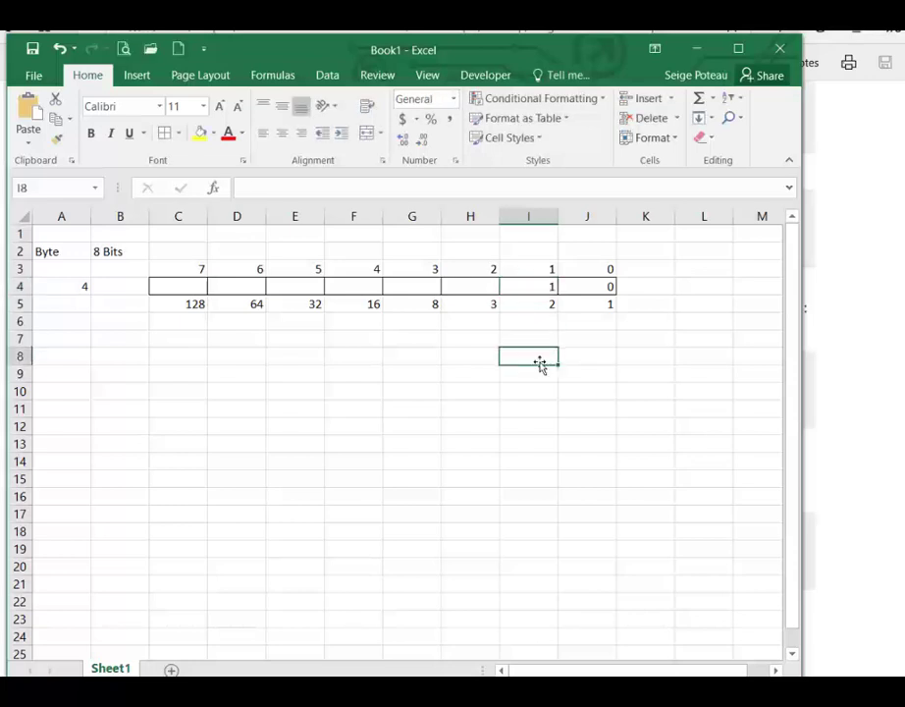
Fill the remaining bit boxes from H4 leftward to C4 with 0.
click(482, 288)
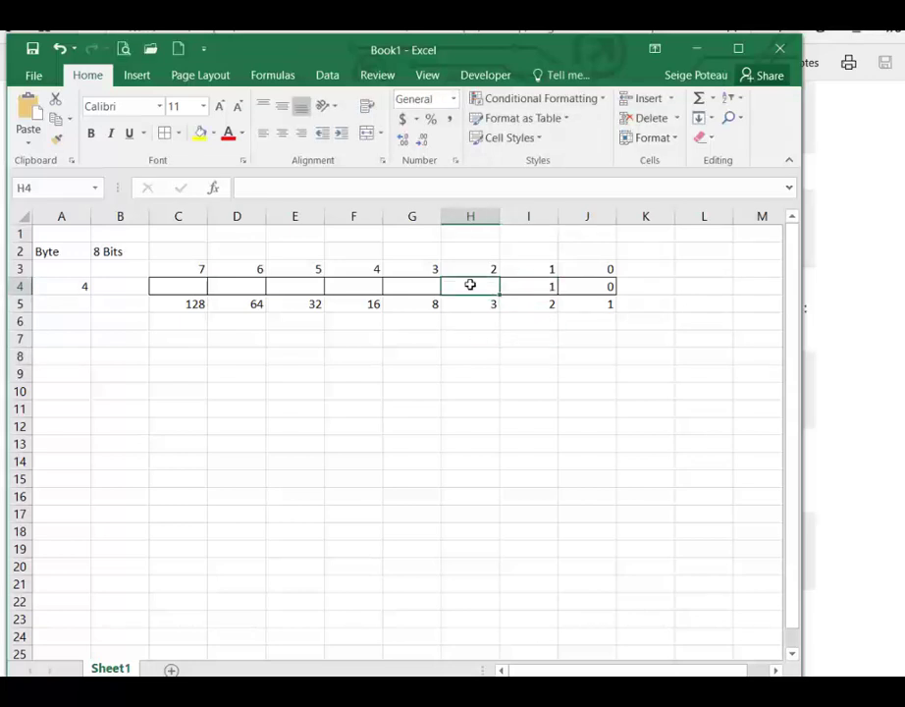
text(0)
key(Left)
key(0)
key(Left)
key(0)
key(Left)
key(0)
key(Left)
key(0)
key(Left)
key(0)
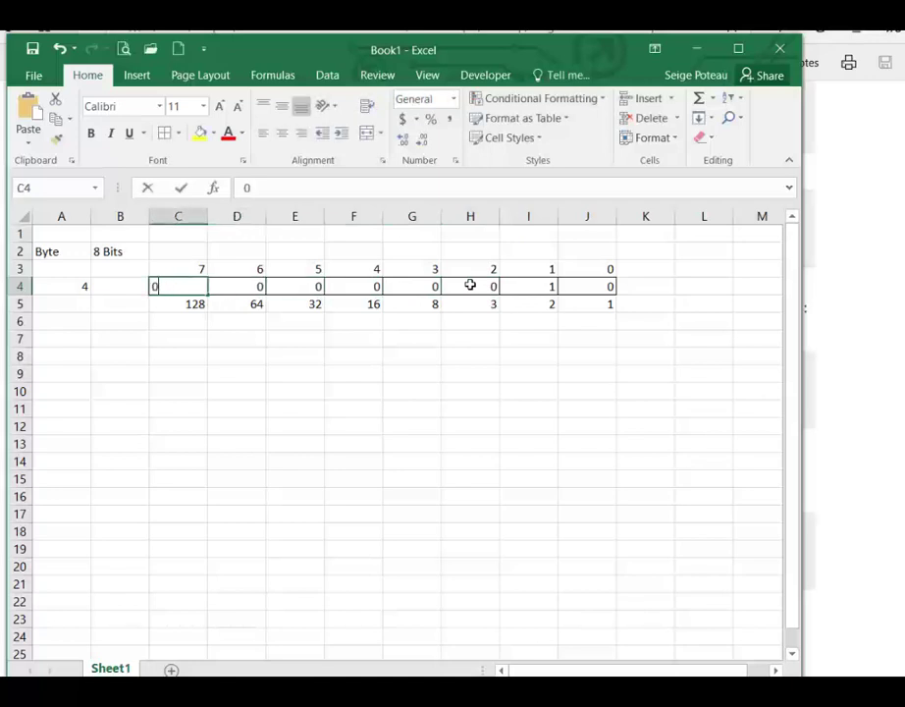
key(Left)
click(522, 376)
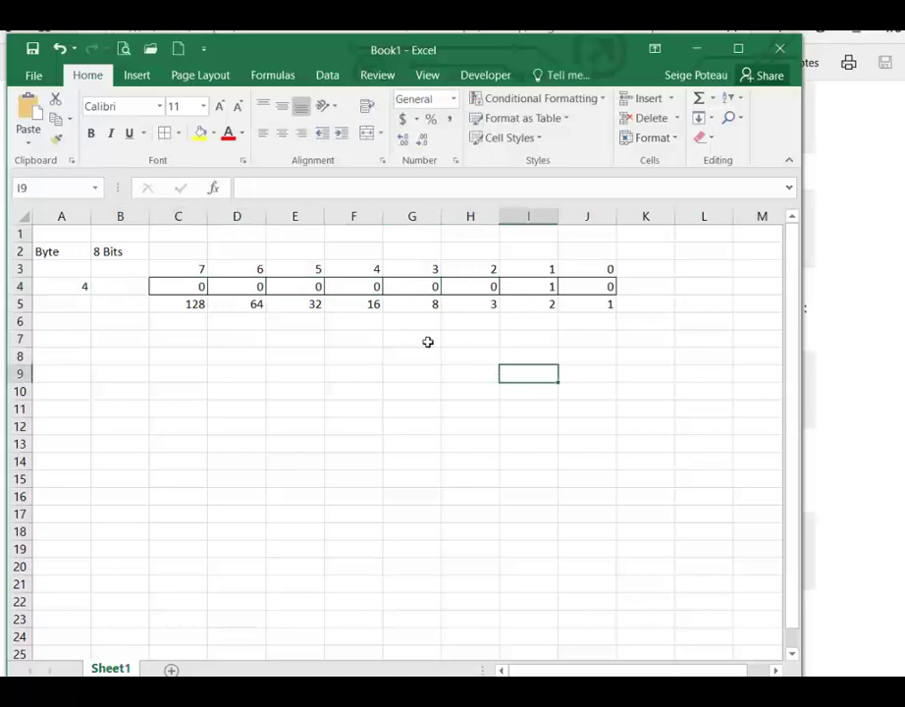
Format the bit values in C4:J4 with red, bold text.
click(167, 285)
drag(224, 286, 599, 287)
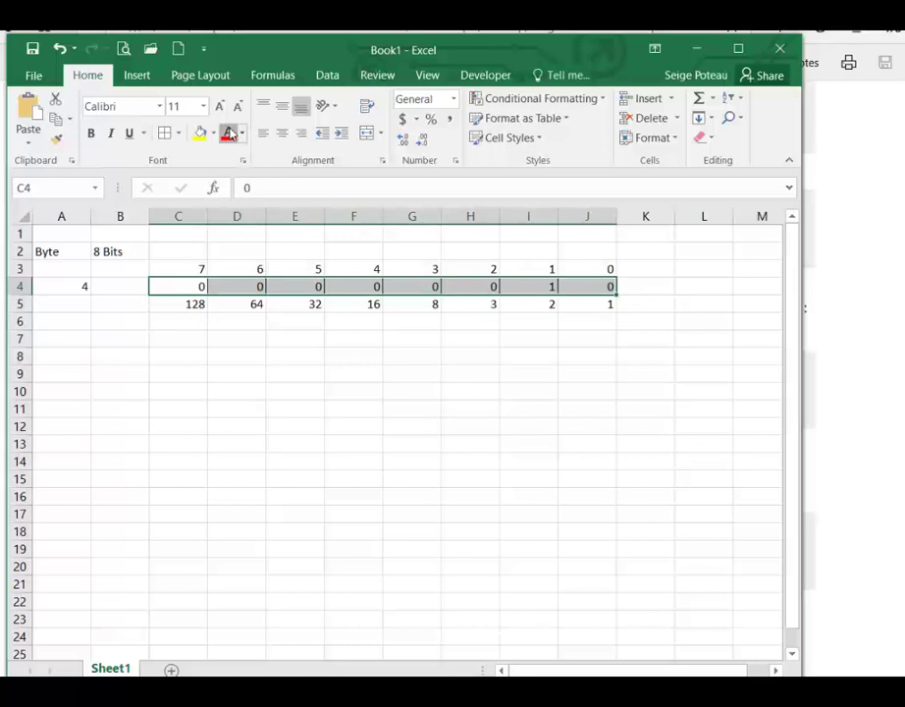
click(94, 132)
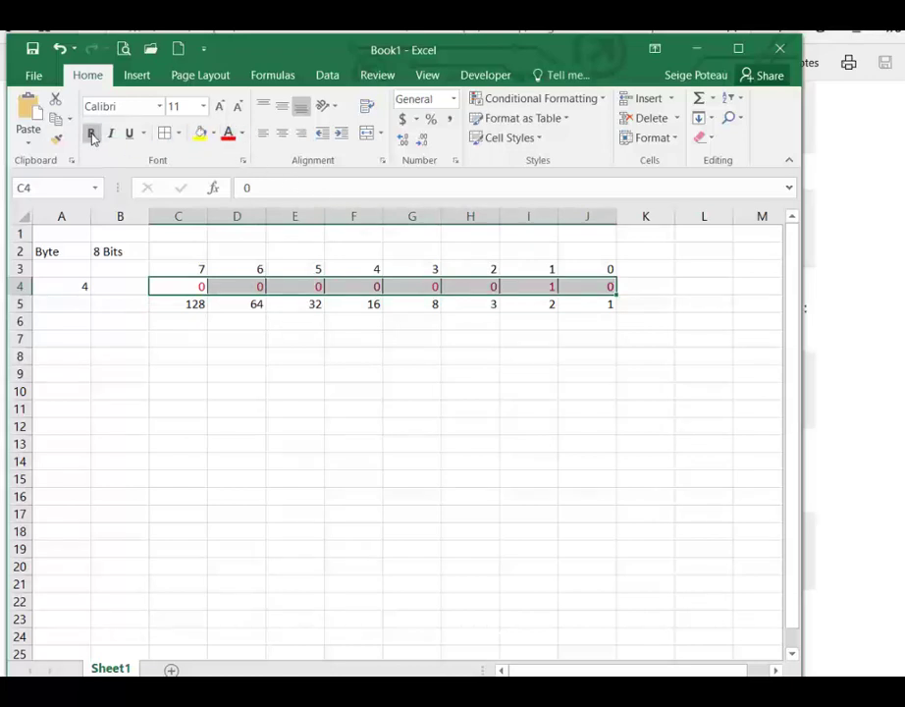
click(605, 317)
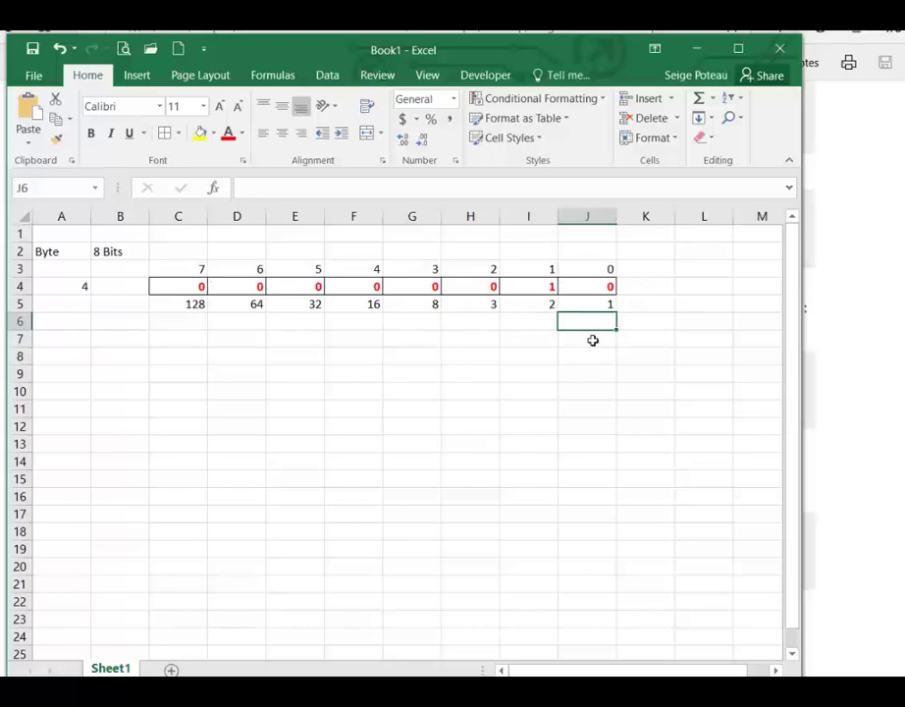
Correct the place value in H5 to 4.
click(481, 305)
text(4)
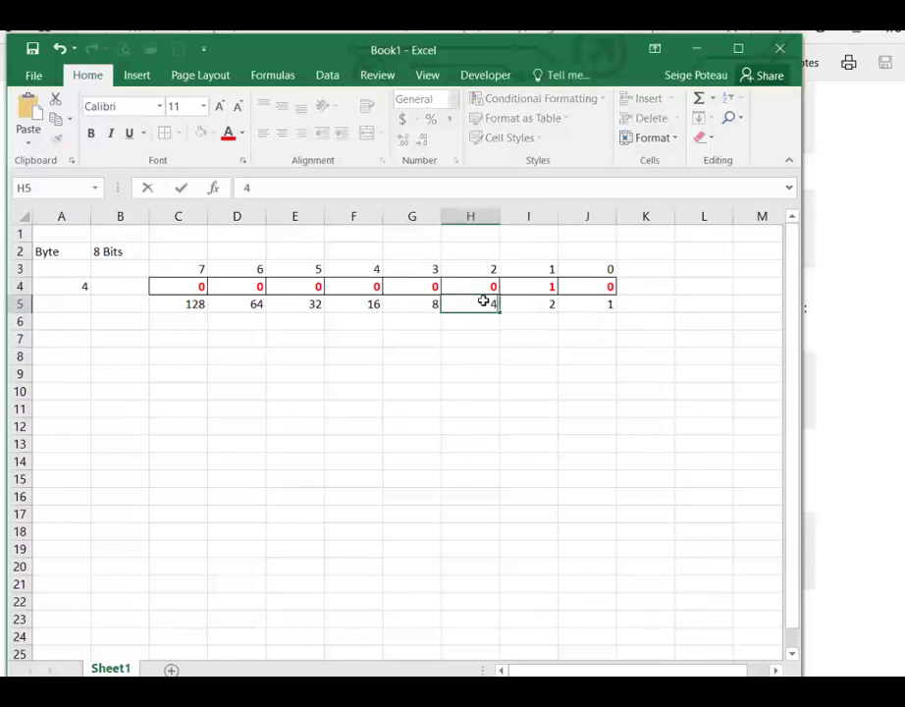
key(Return)
Change the bits in row 4 to represent the number 4, with 1 in H4 and 0 in I4.
click(483, 285)
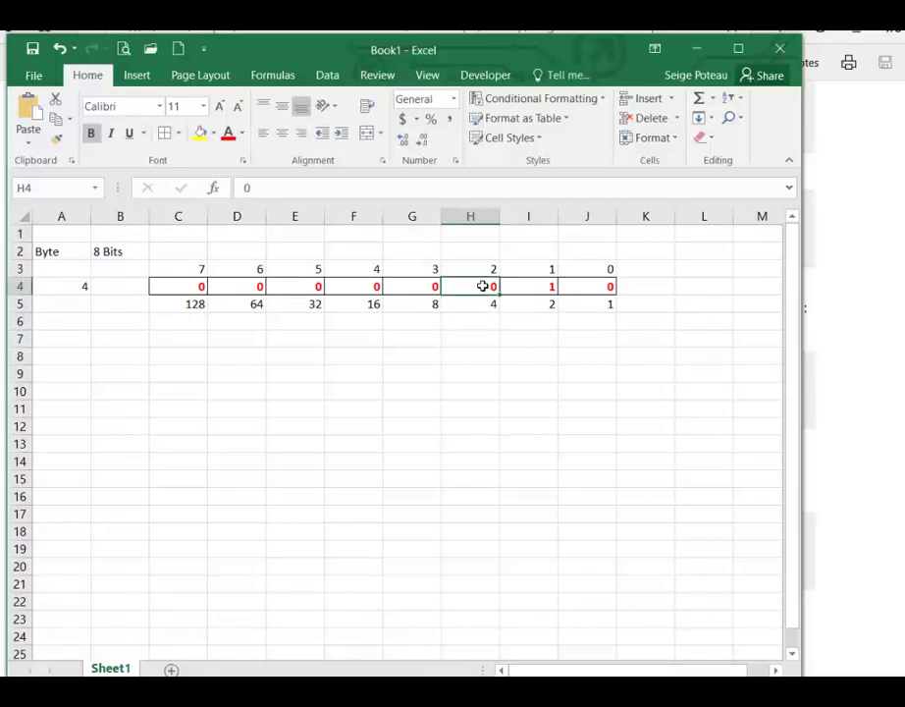
text(1)
click(554, 285)
text(1)
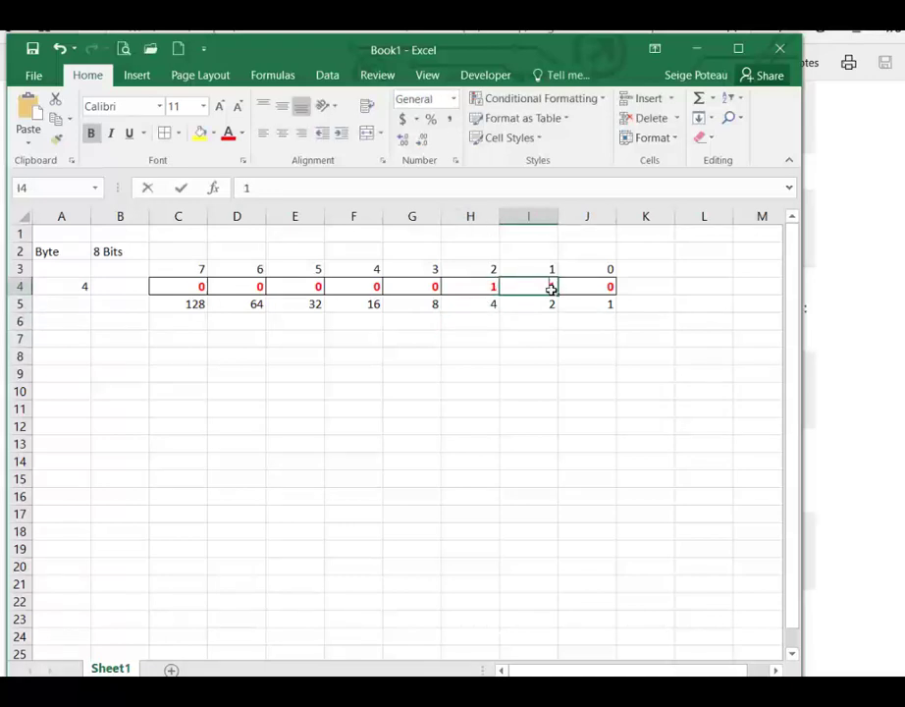
key(BackSpace)
text(0)
key(Return)
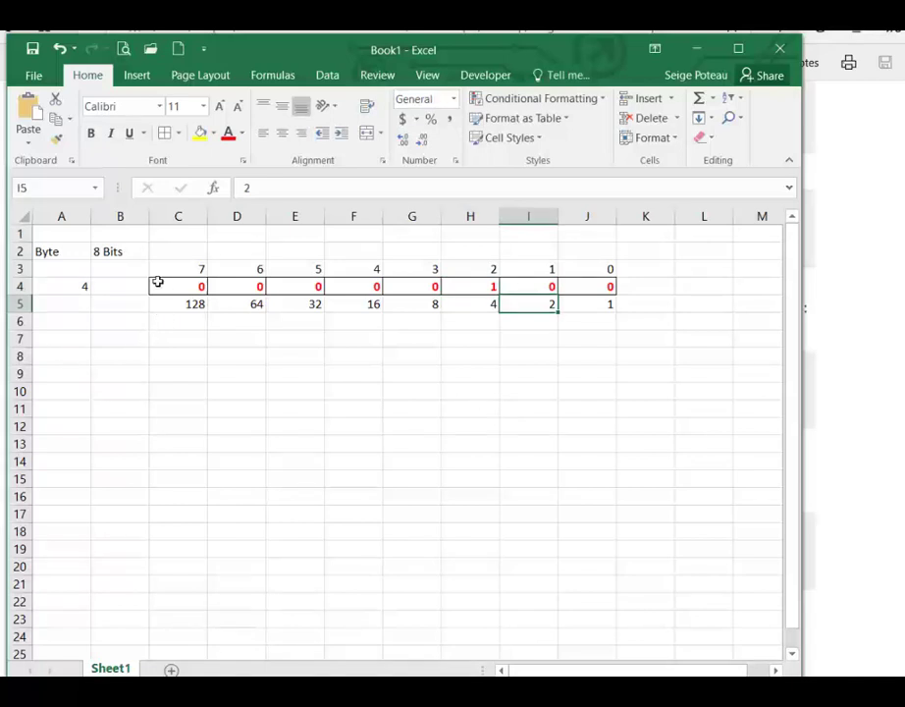
Copy the bit row C4:J4 to C8:J8 and set the bit in I8 to 1.
drag(152, 285, 588, 287)
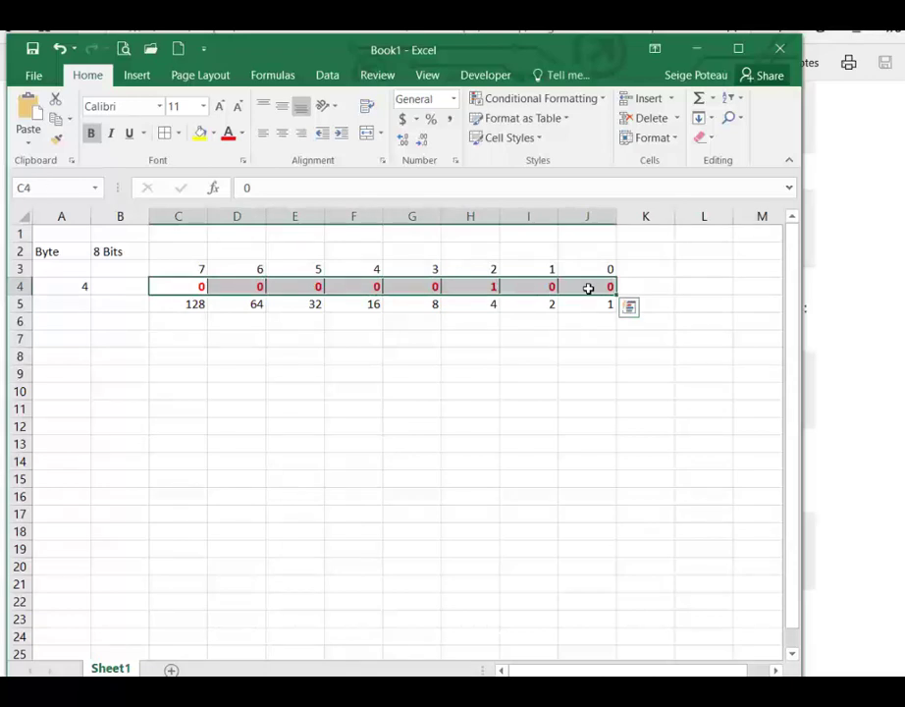
key(ctrl+c)
click(167, 359)
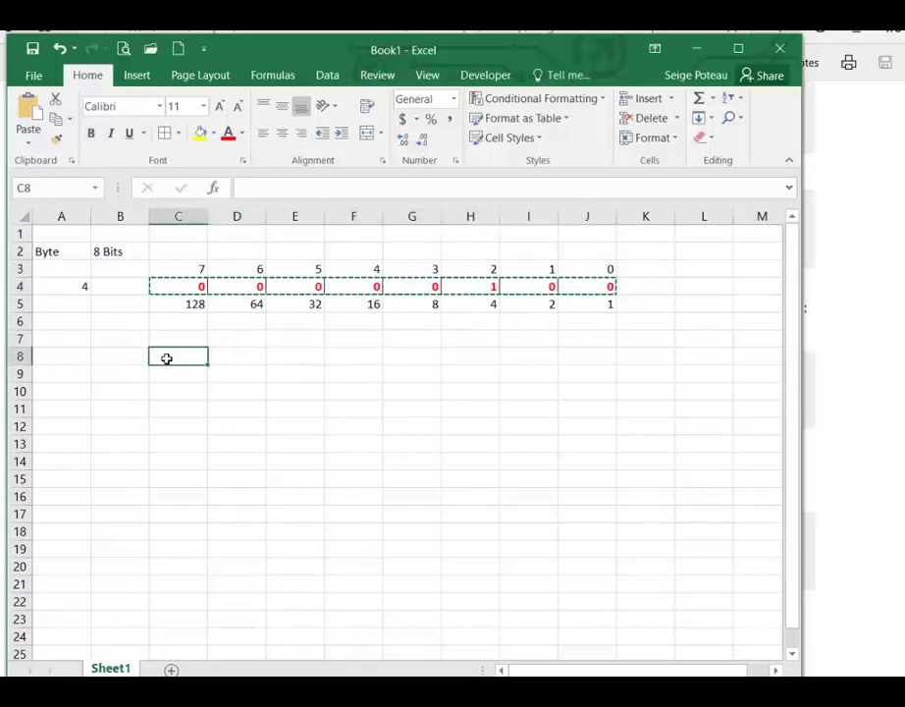
key(ctrl+v)
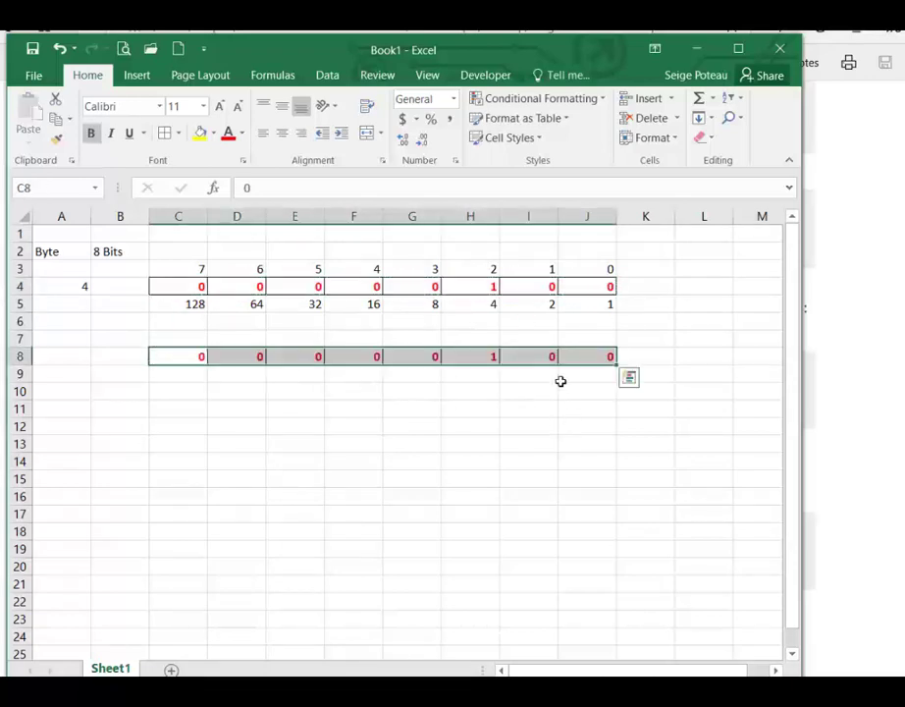
click(547, 356)
text(1)
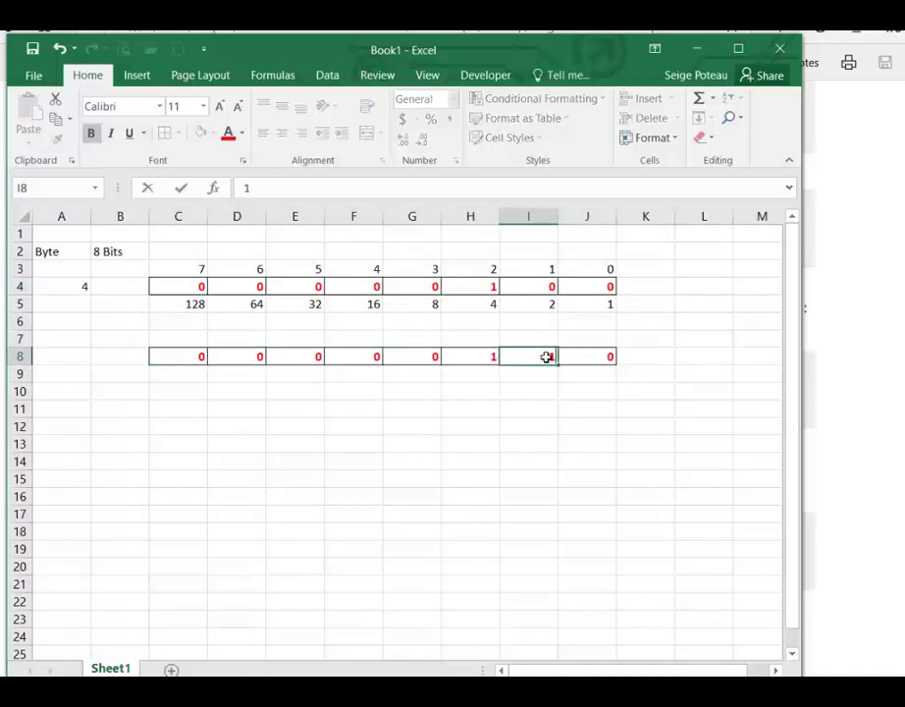
key(Return)
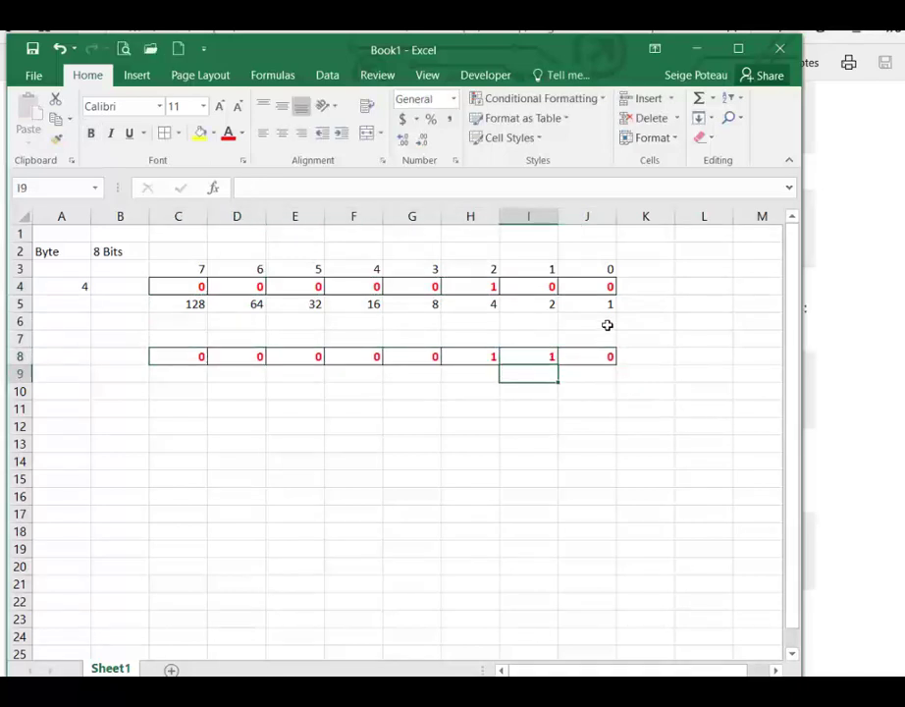
Enter 6 in cell A8 as the second bit row's value and switch back to the PDF on bitwise operators.
click(483, 309)
click(483, 360)
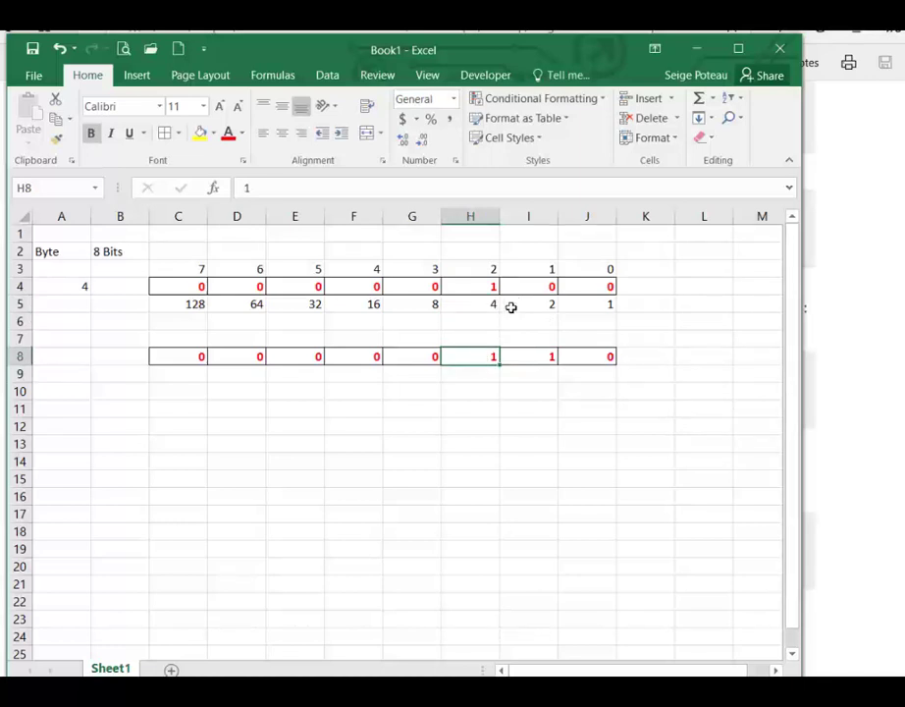
drag(532, 289, 538, 360)
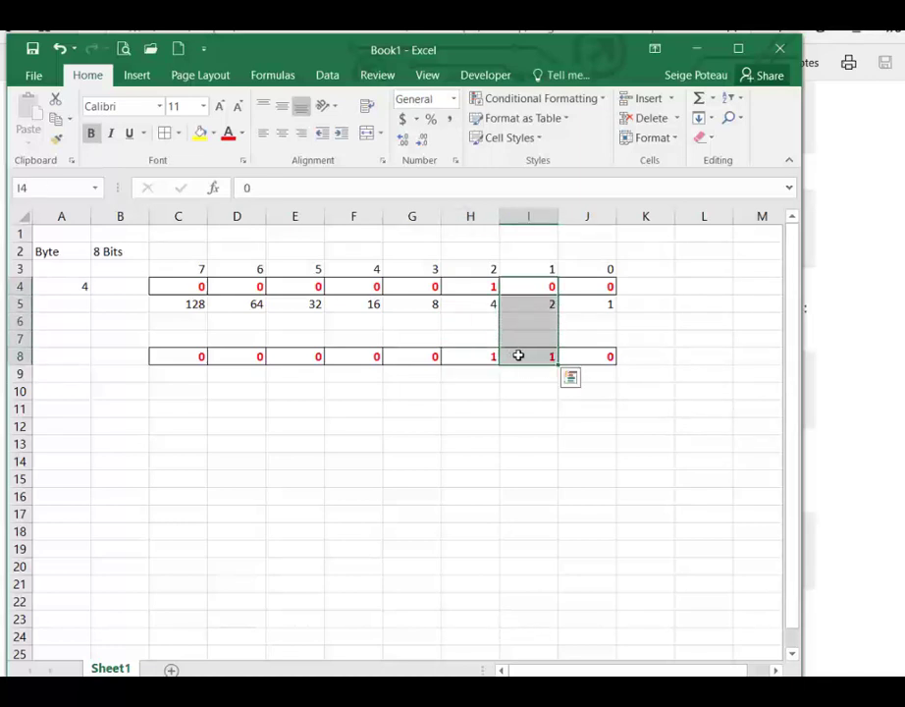
click(520, 387)
click(66, 355)
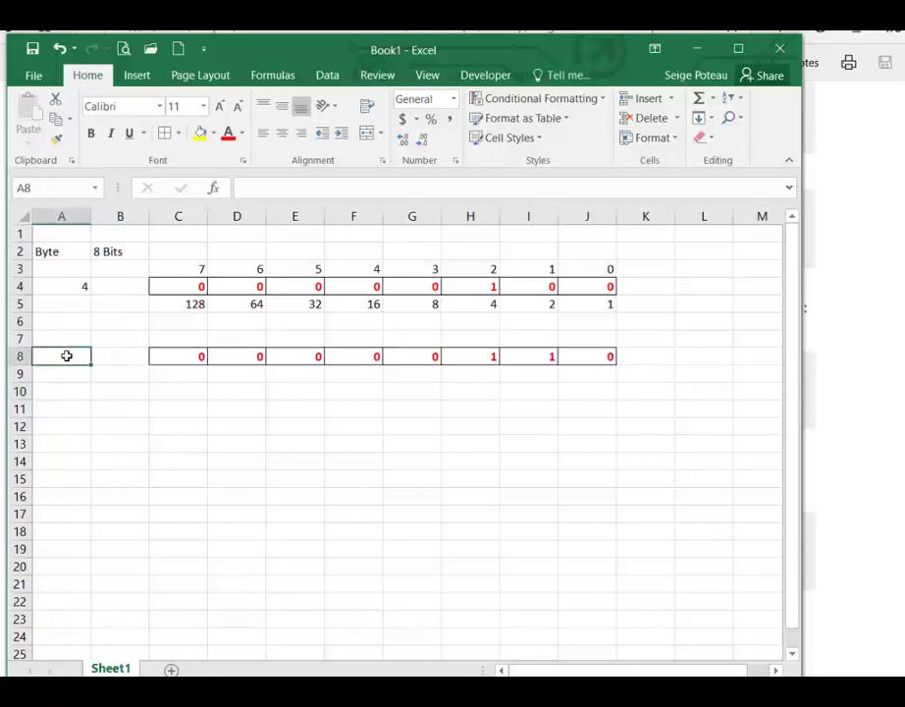
text(6)
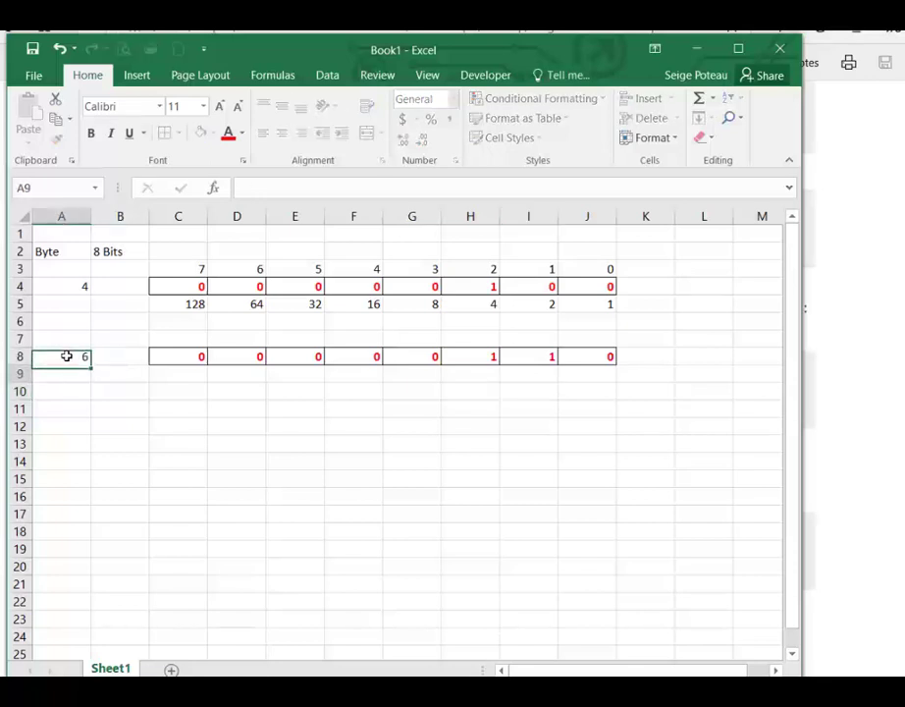
key(Return)
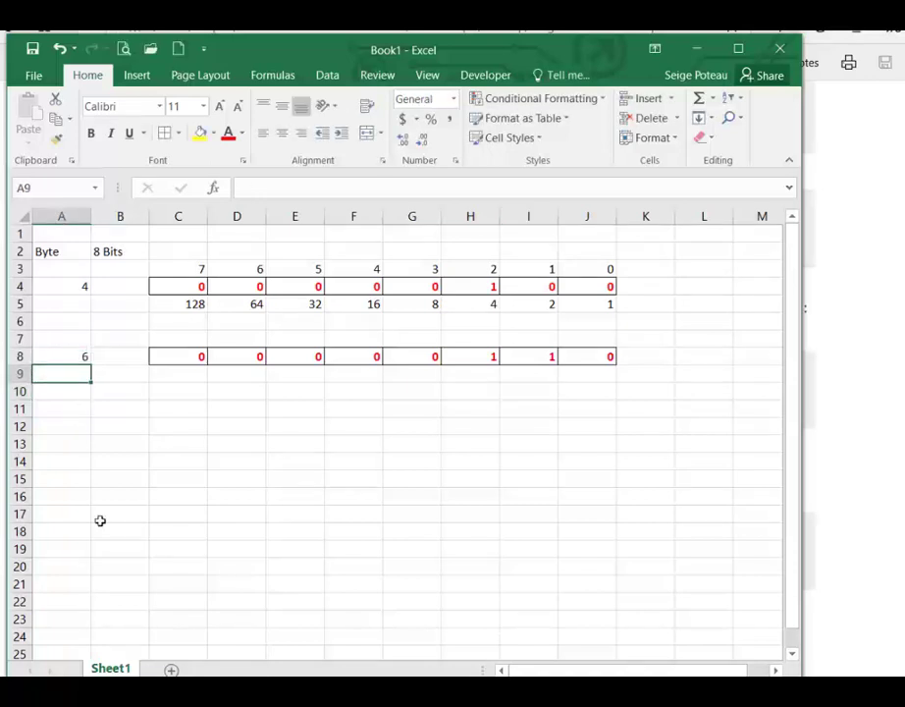
key(alt+Tab)
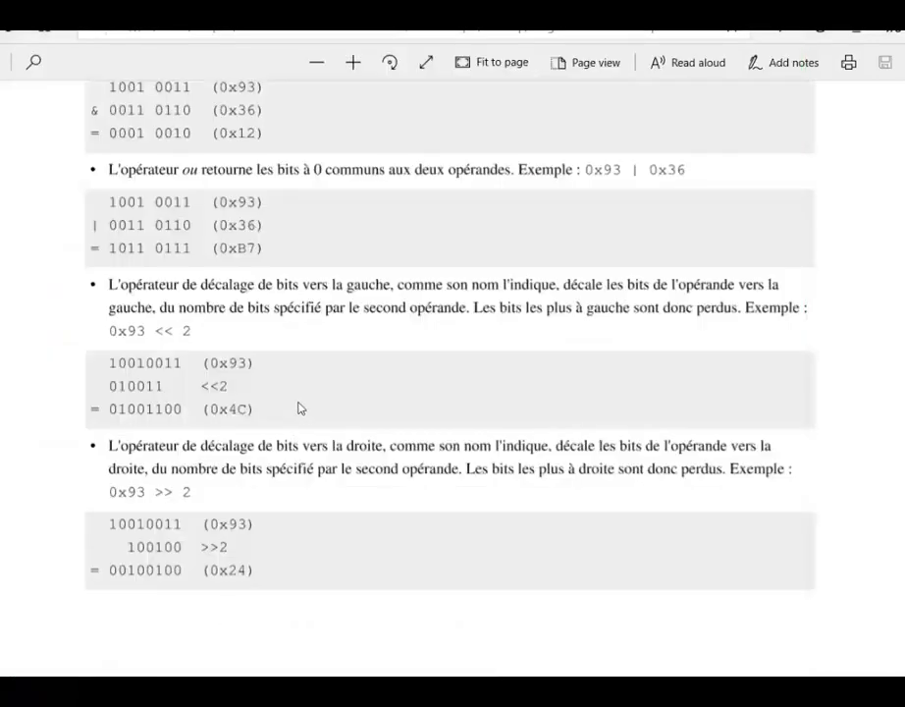
Review the PDF's sections on the bit manipulation operators and the type test with the is operator.
scroll(302, 406, up, 2)
scroll(157, 250, up, 3)
scroll(163, 250, down, 2)
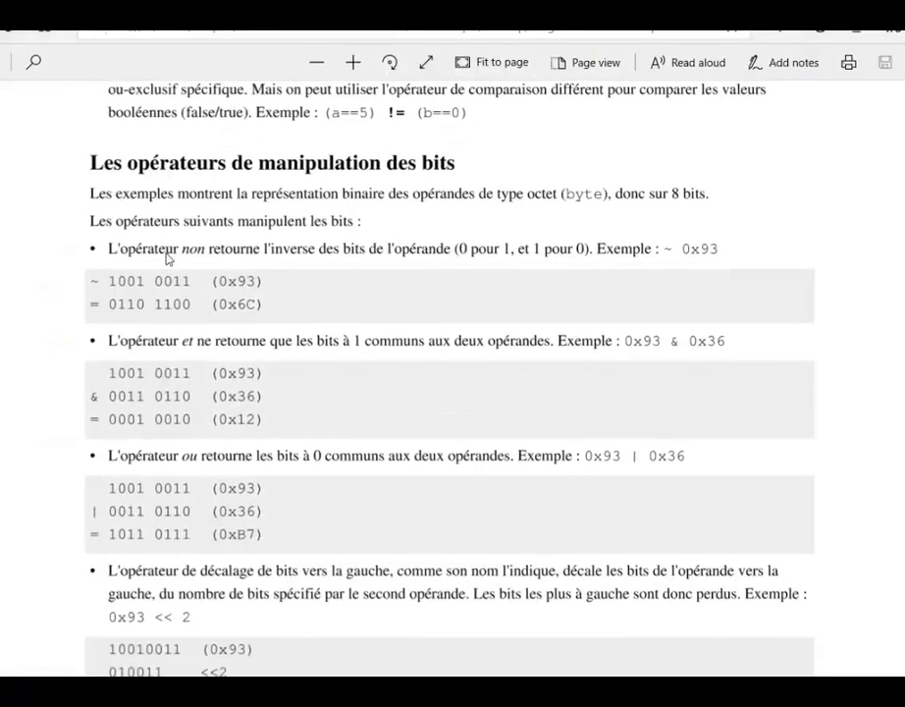
scroll(205, 252, down, 7)
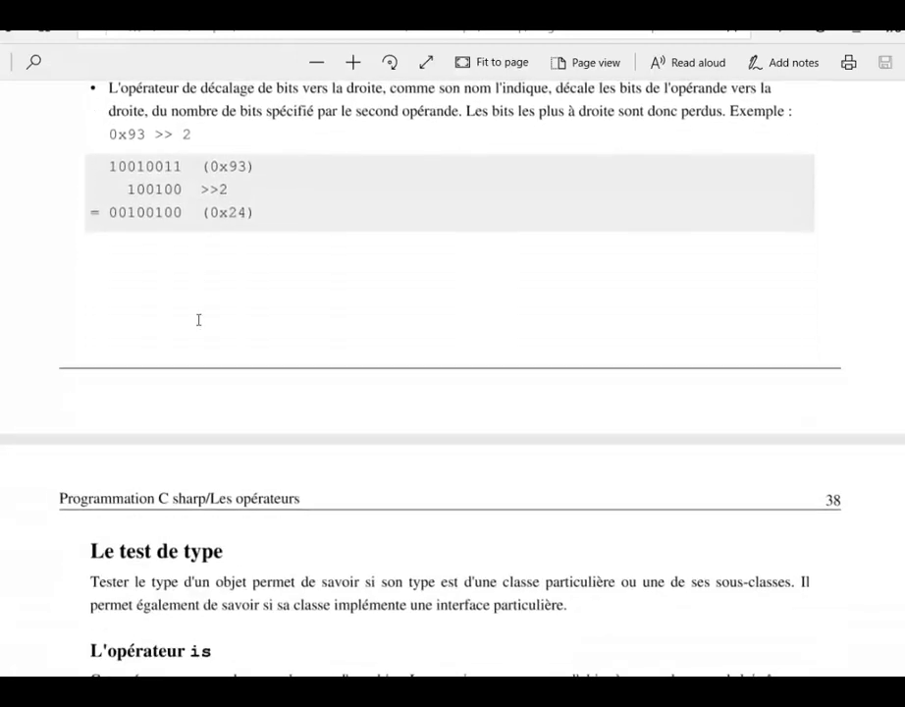
scroll(198, 320, down, 5)
scroll(198, 320, up, 2)
scroll(199, 321, down, 1)
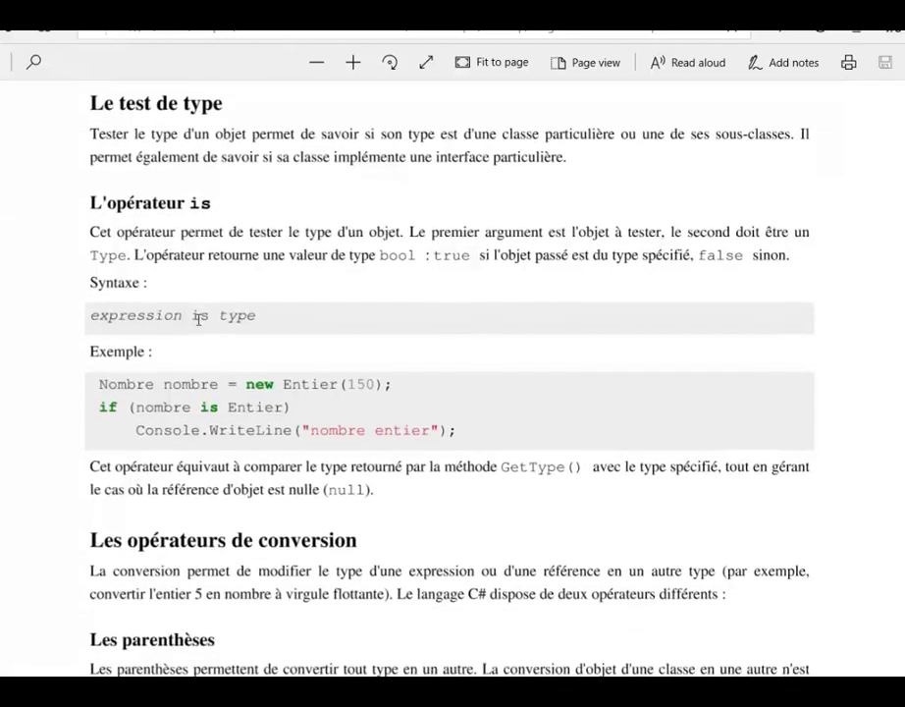
scroll(201, 293, up, 2)
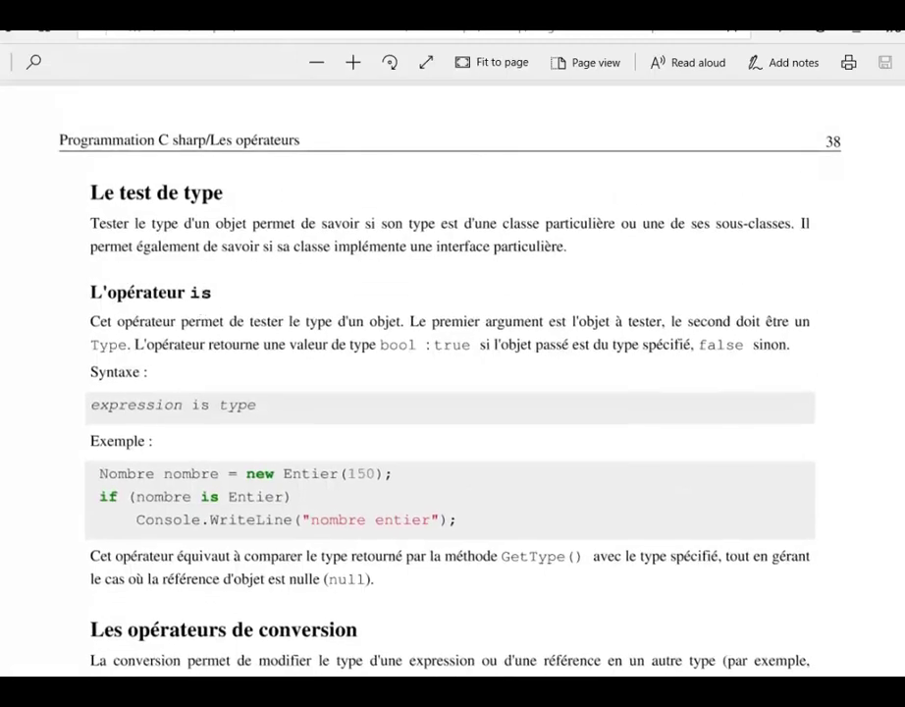
Switch to the Excel workbook and enter the AND operator & in cell A6, between the values 4 and 6.
key(alt+Tab)
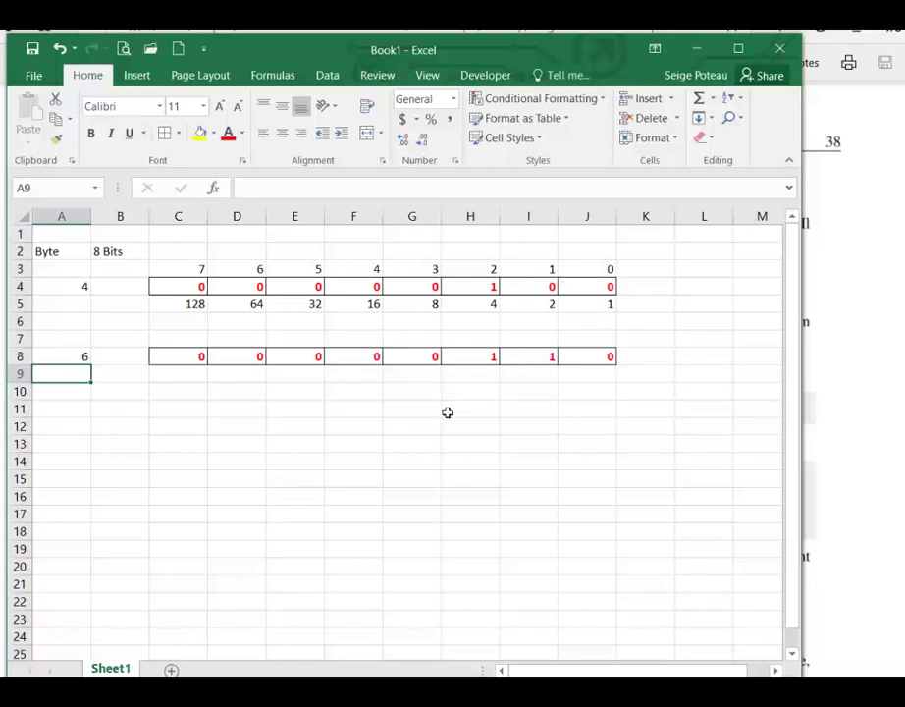
click(73, 320)
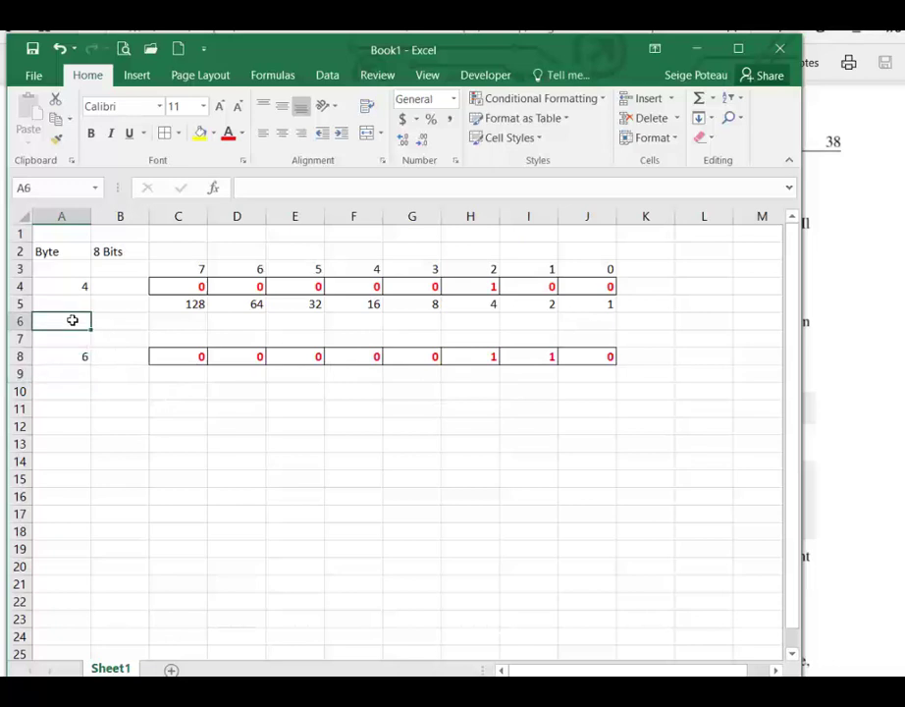
text(&)
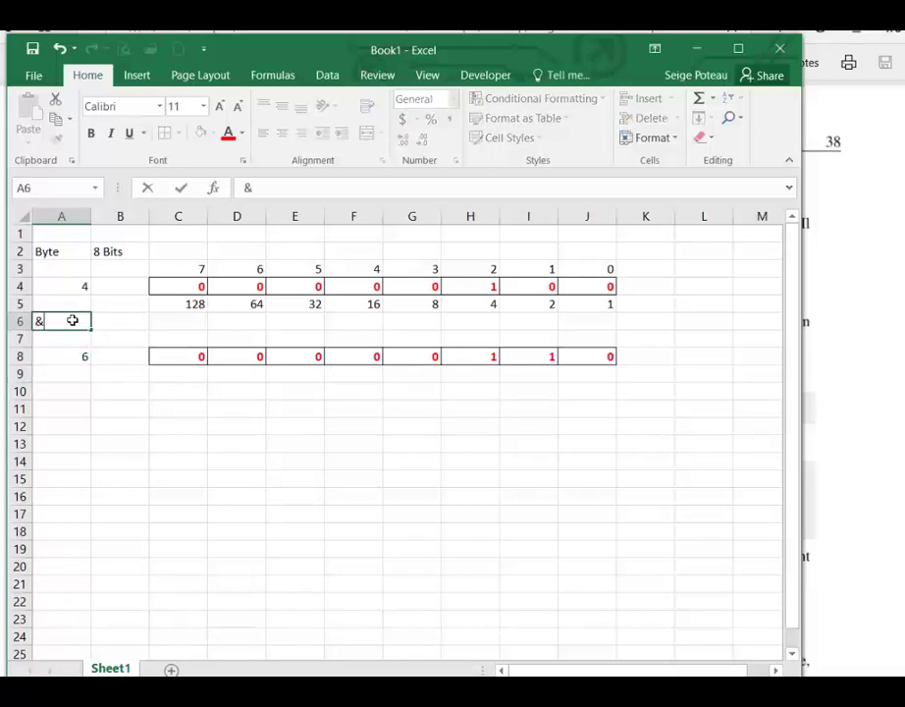
key(Return)
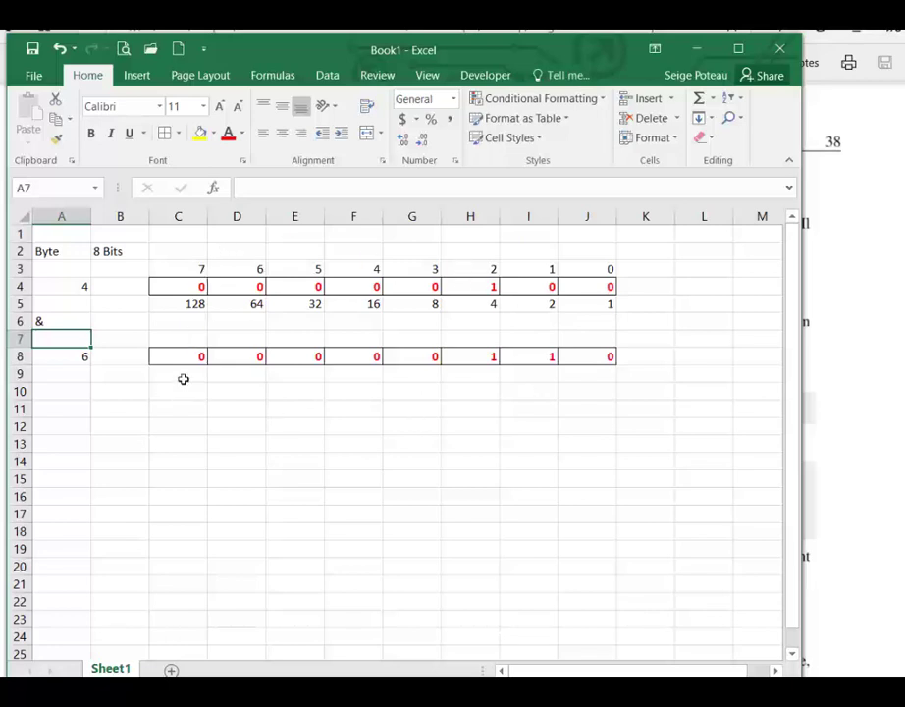
Enter the AND result bits below the second bit row, with 0 in I9 and 1 in H9.
drag(182, 379, 429, 384)
drag(601, 376, 604, 374)
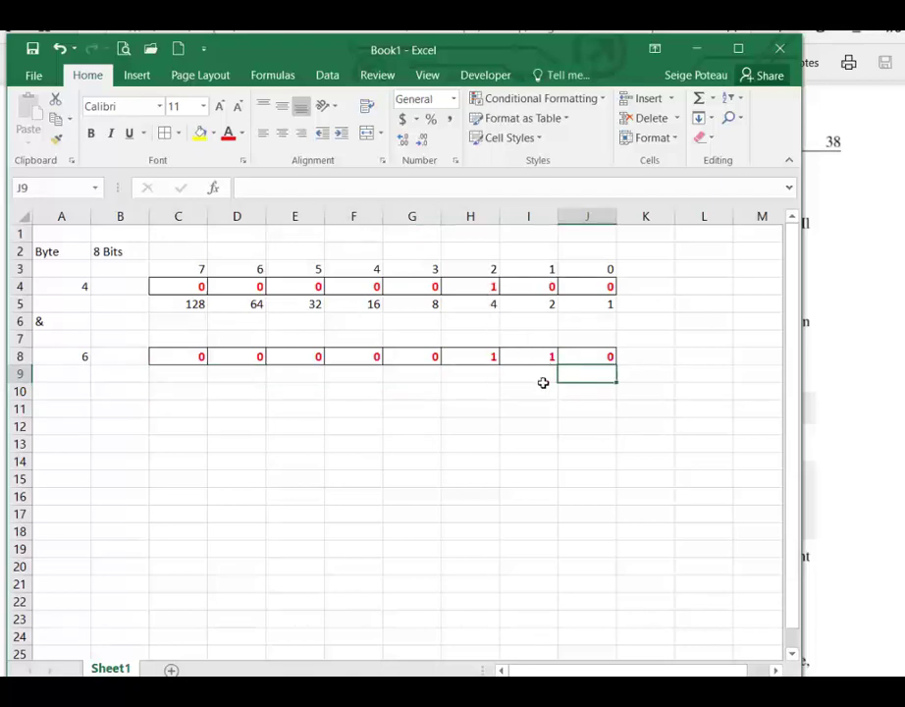
click(543, 380)
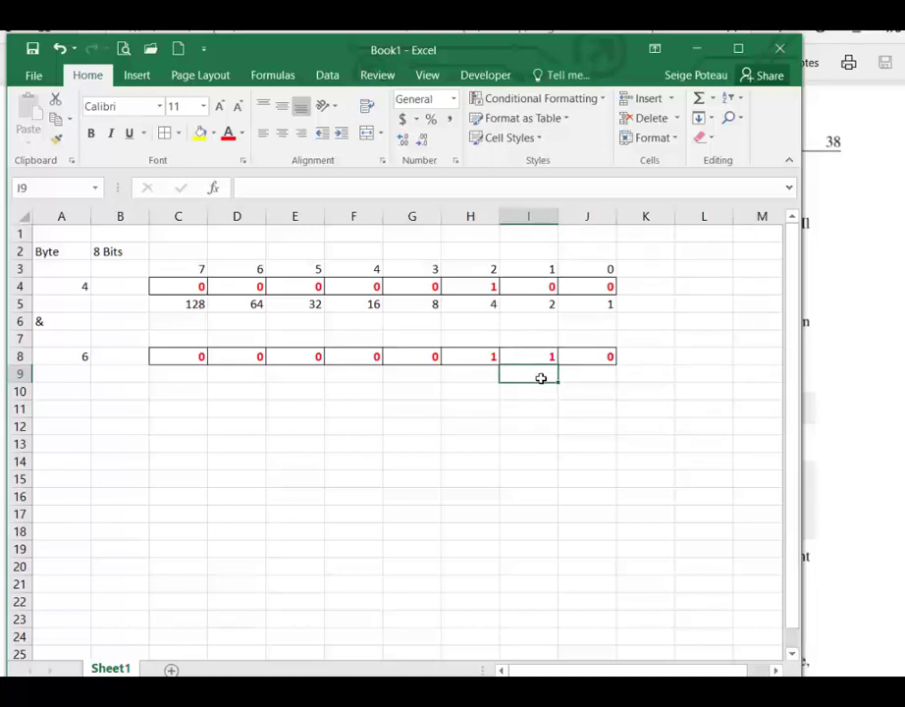
text(0)
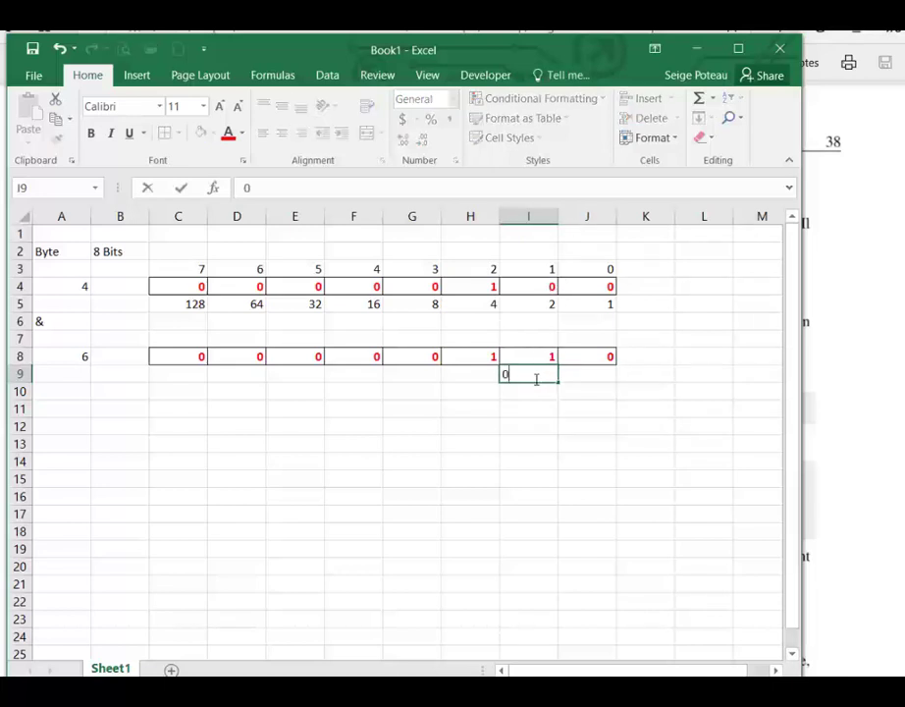
click(479, 375)
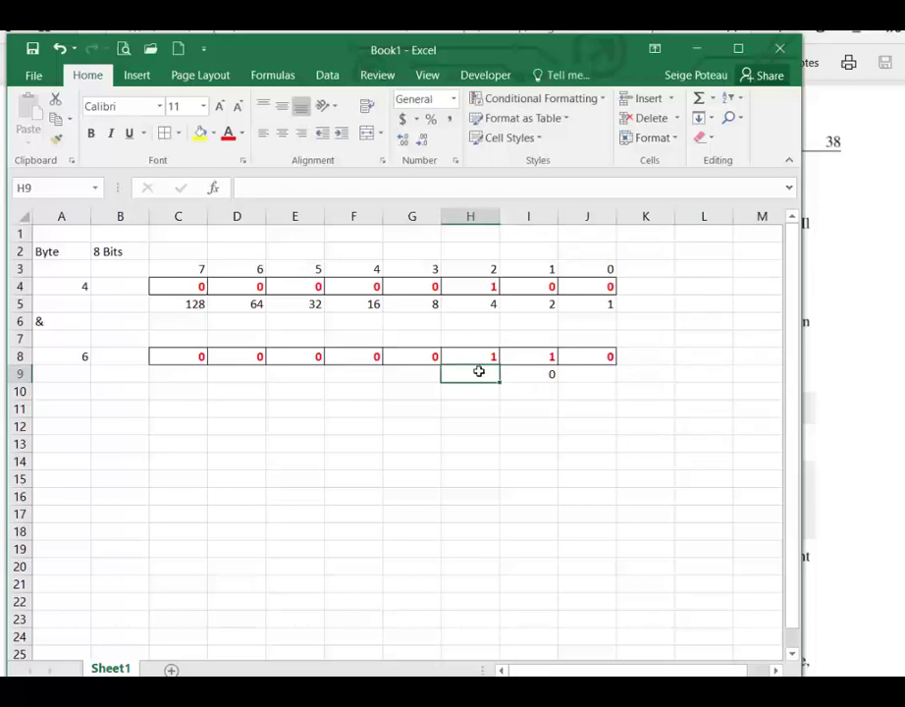
text(1)
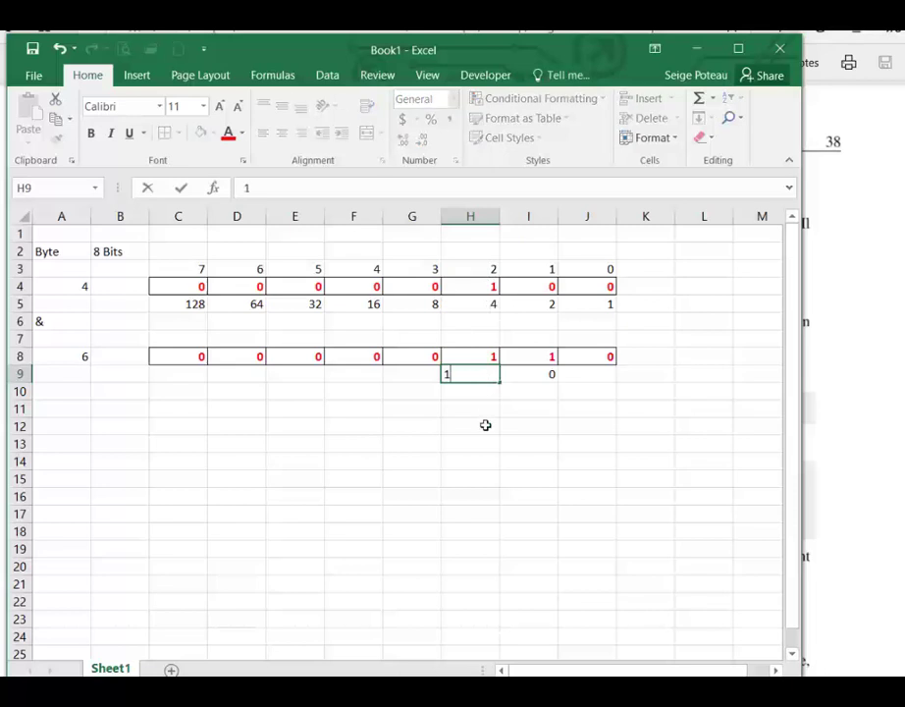
click(485, 425)
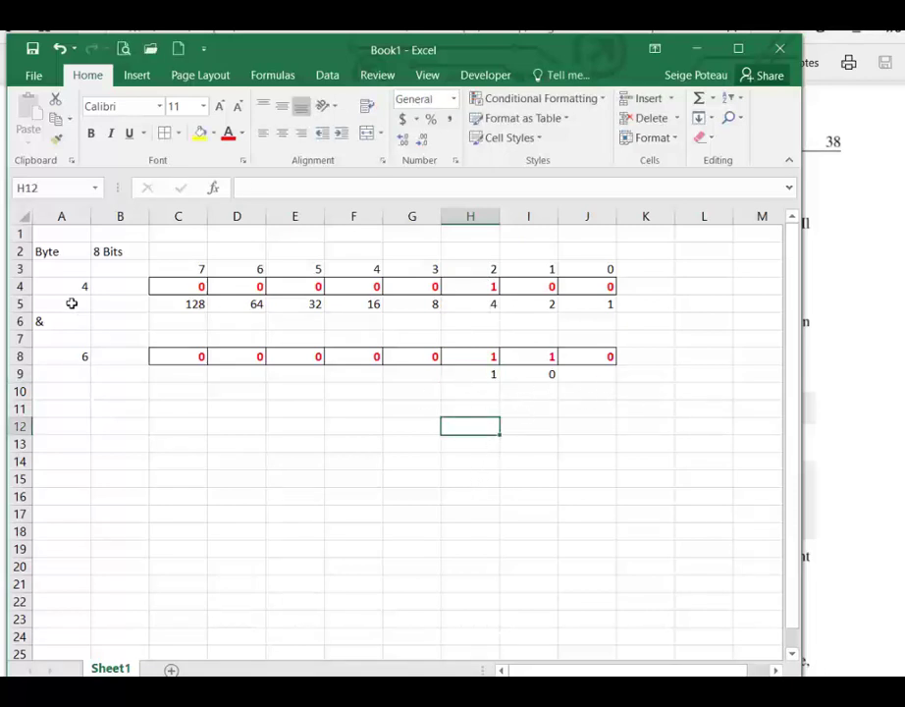
click(83, 378)
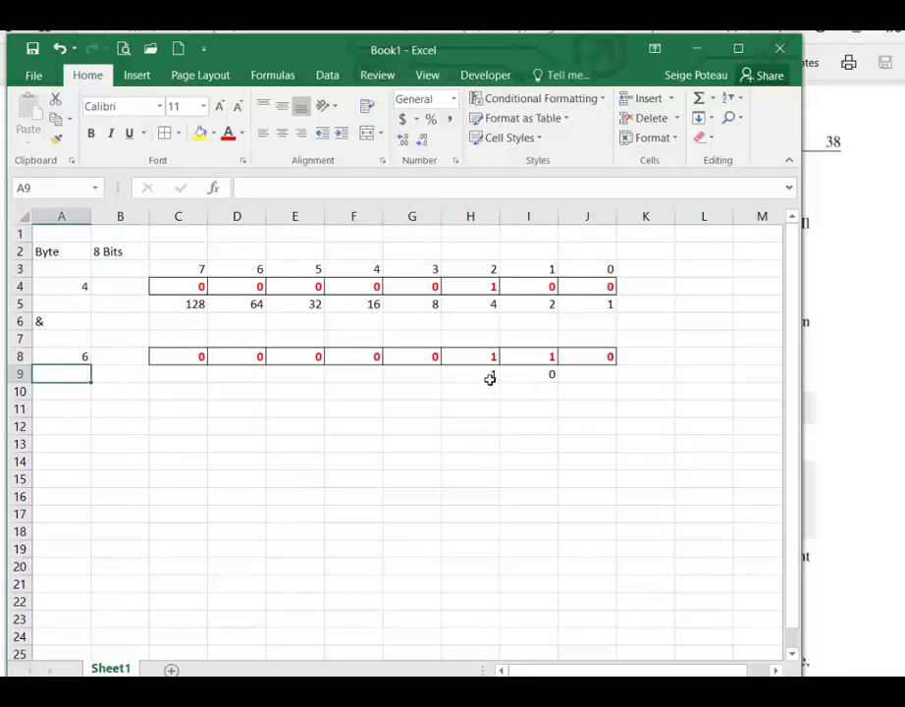
Replace the operator in cell A6 with the OR operator |.
click(45, 322)
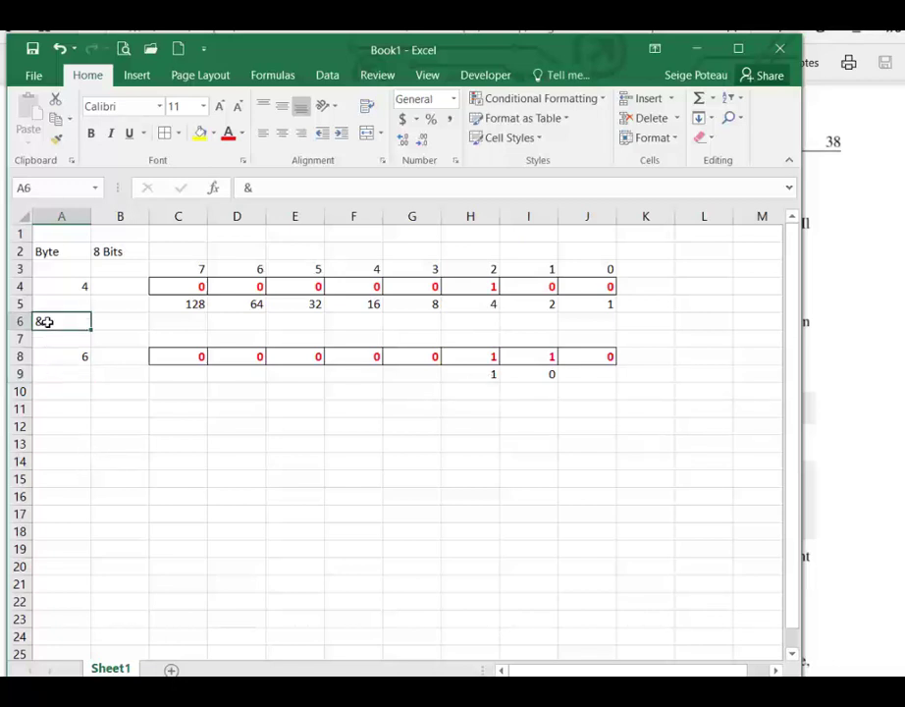
key(BackSpace)
text(|)
key(Return)
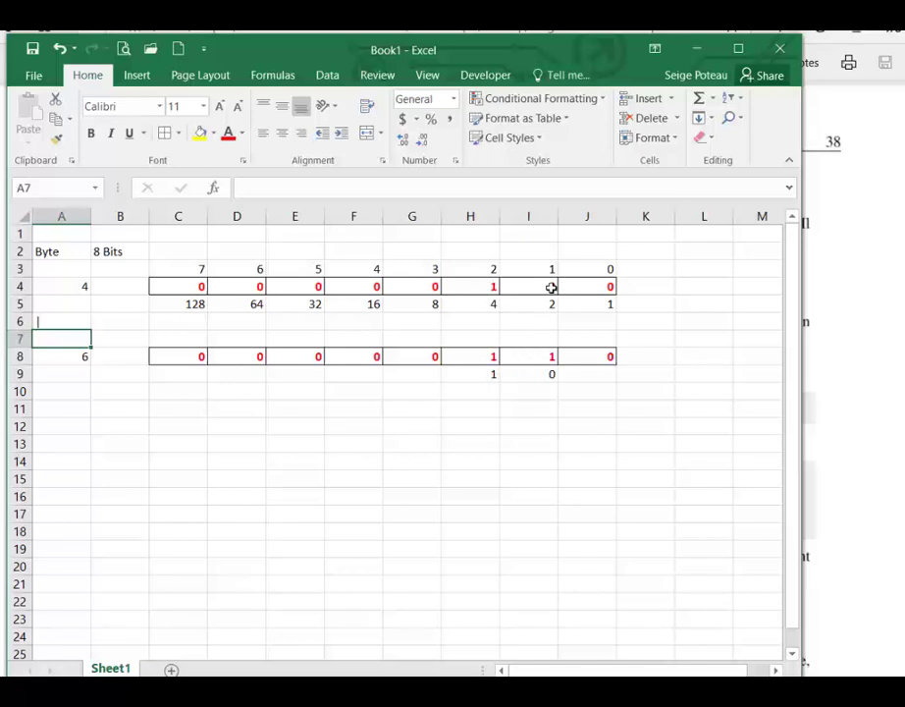
Set the result bit in I9 to 1 for the OR operation and return to the PDF on operators.
click(551, 376)
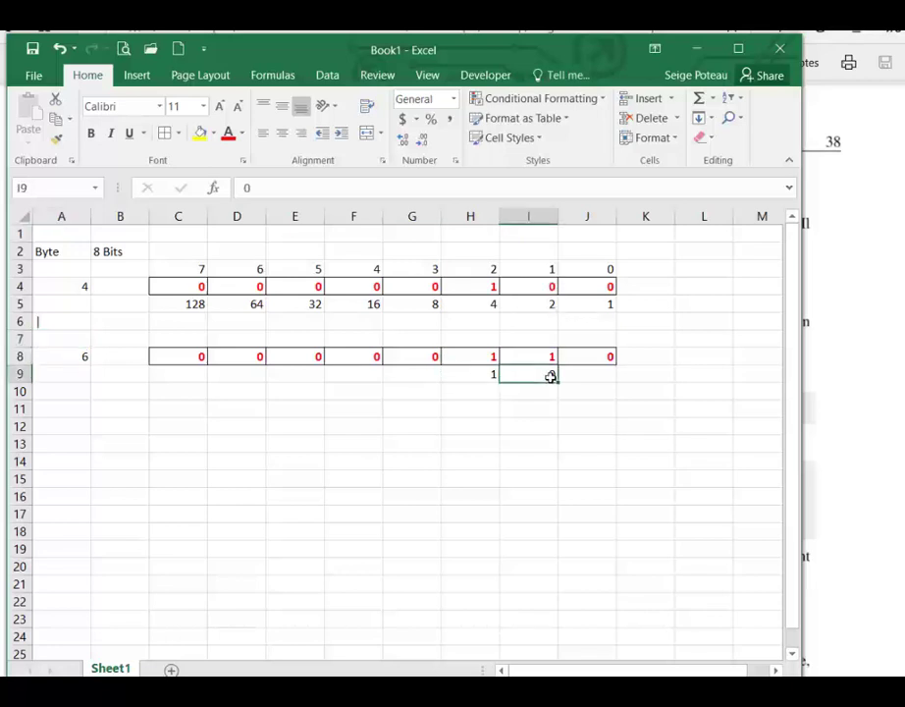
text(1)
key(Return)
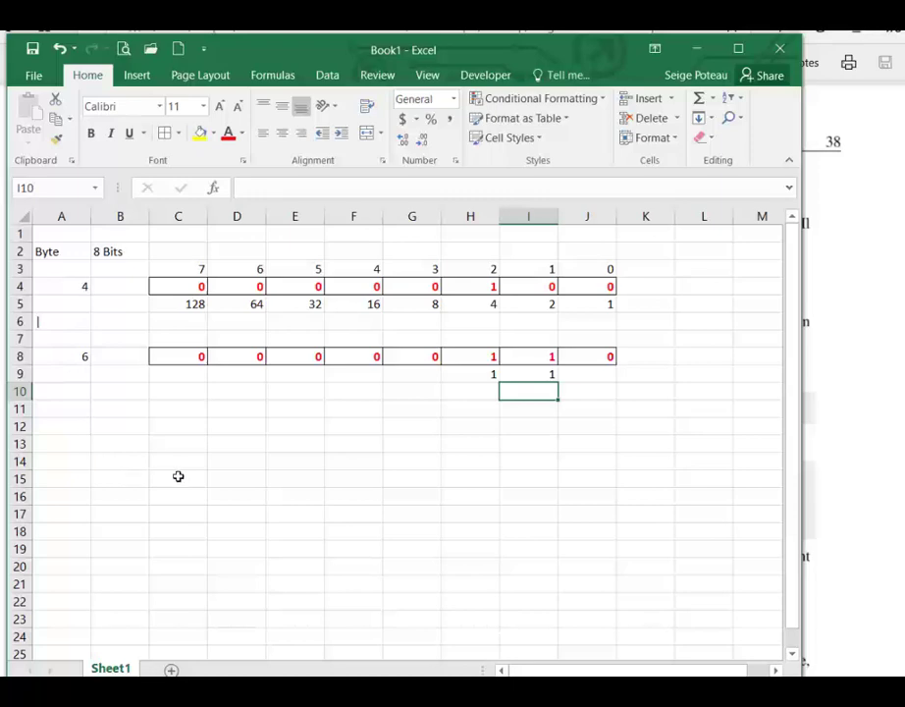
click(697, 55)
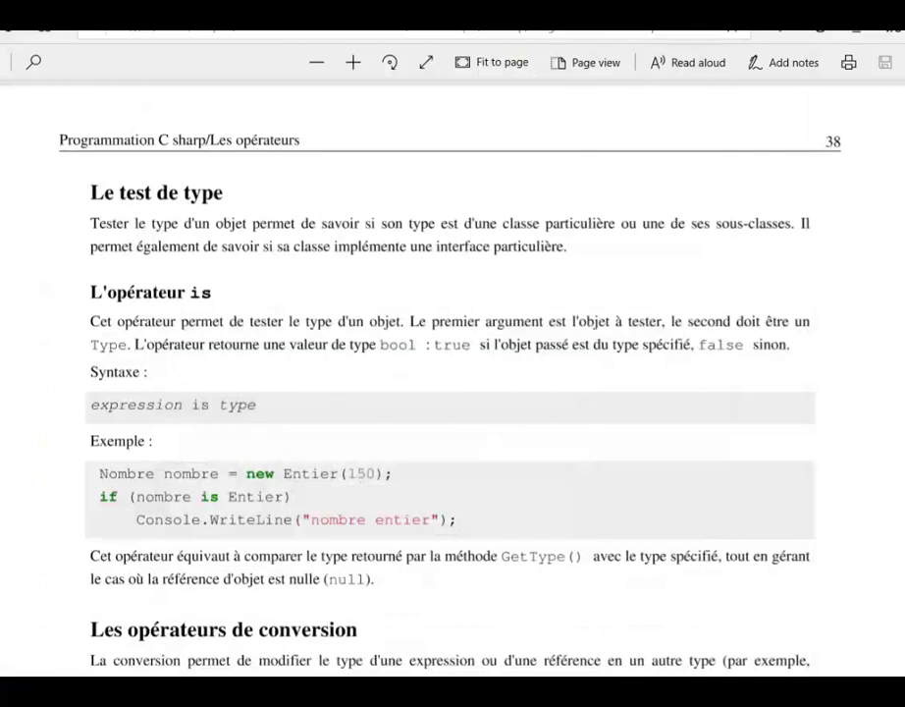